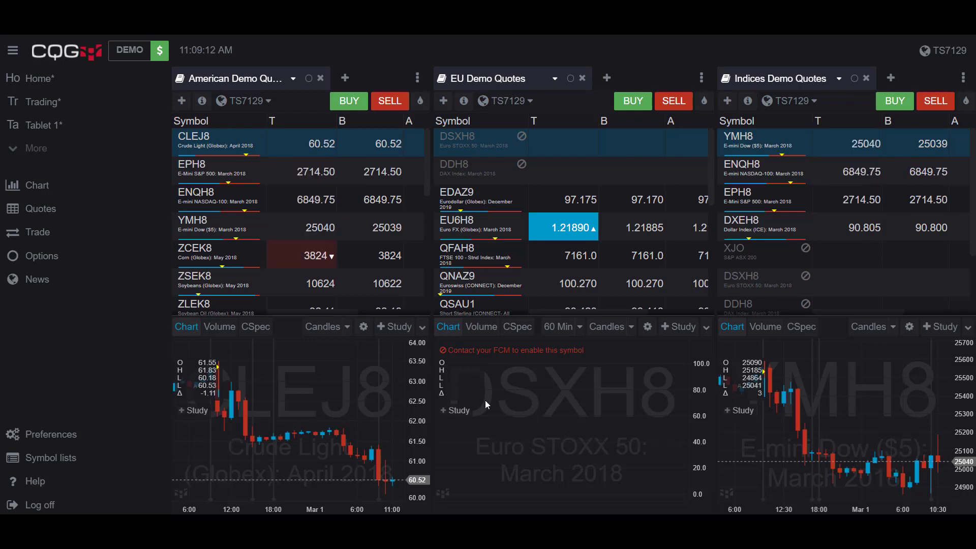
- Create a new empty page named 'dom'
{"action": "left_click", "coordinate": [32, 156]}
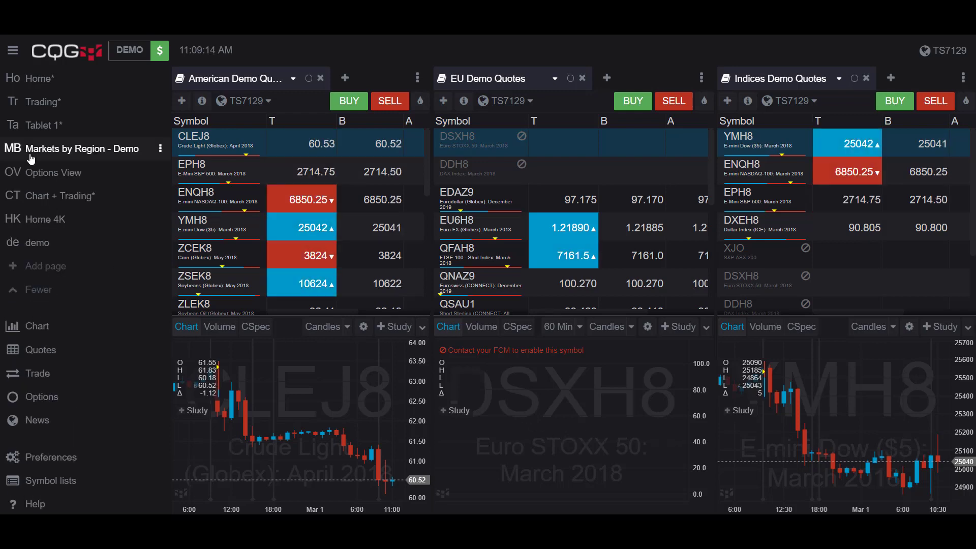
{"action": "left_click", "coordinate": [44, 274]}
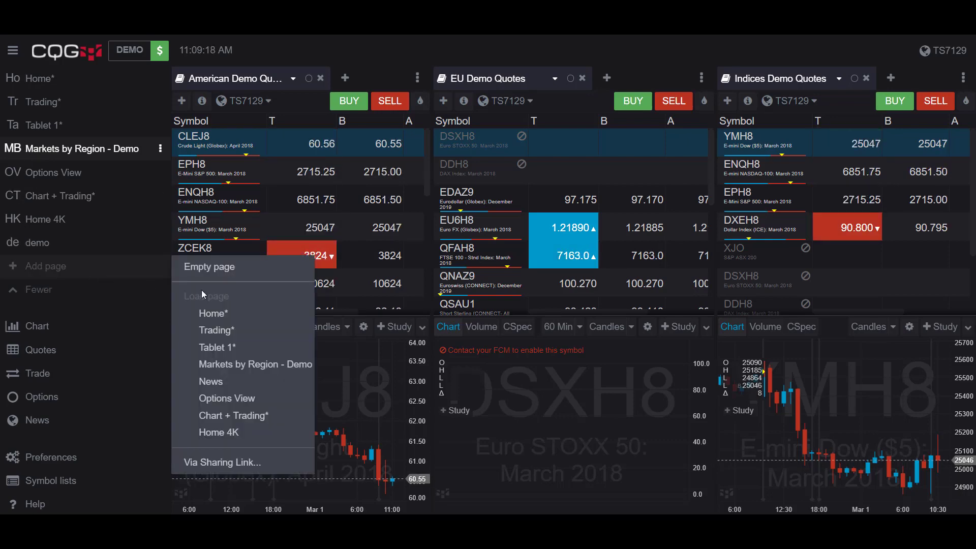
{"action": "left_click", "coordinate": [209, 267]}
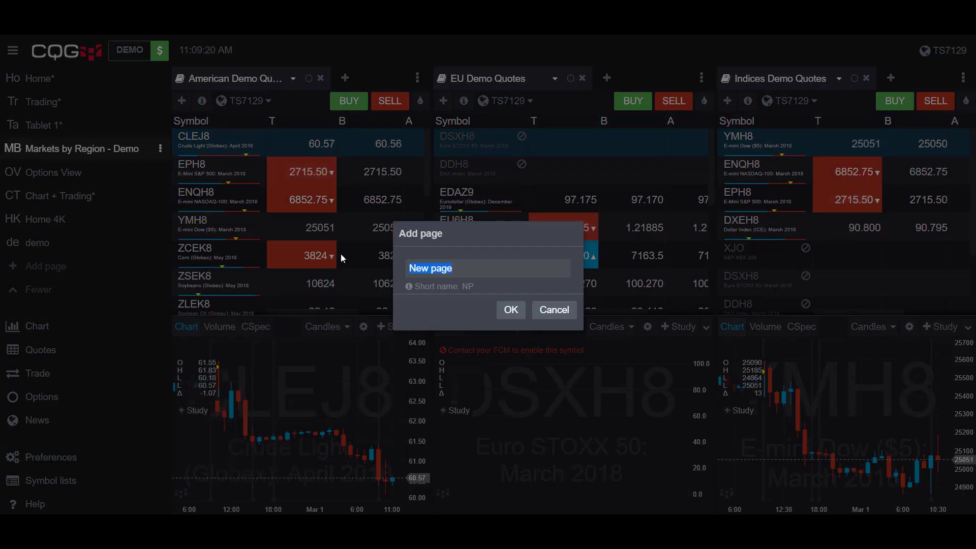
{"action": "type", "text": "dom"}
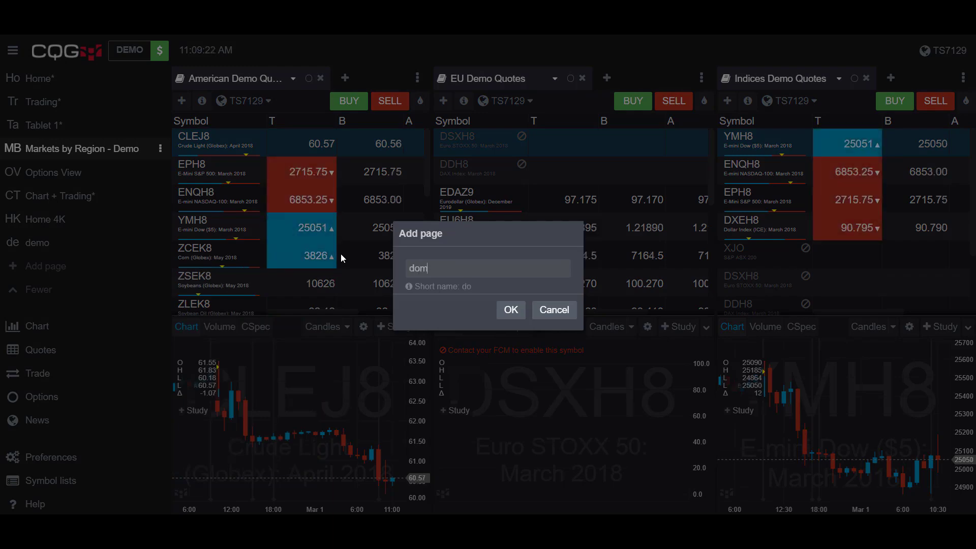
{"action": "key", "text": "Return"}
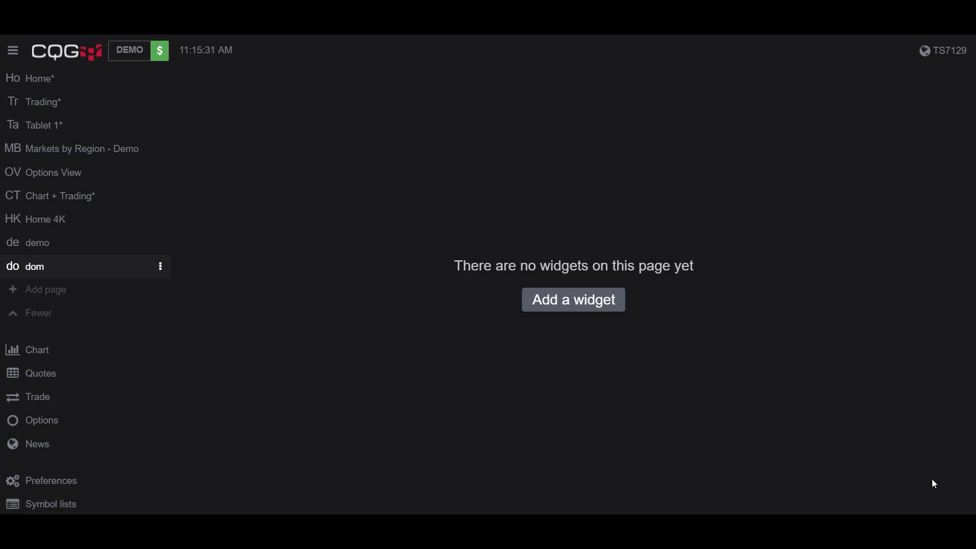
- Open the Add widget list on the dom page and scroll down through the widgets
{"action": "left_click", "coordinate": [590, 310]}
{"action": "scroll", "coordinate": [565, 305], "scroll_direction": "down", "scroll_amount": 5}
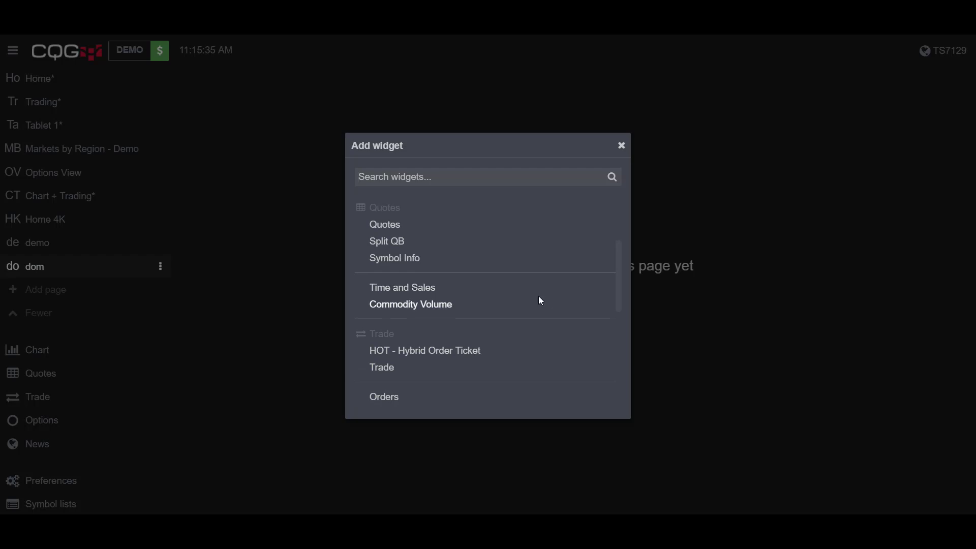
{"action": "scroll", "coordinate": [529, 299], "scroll_direction": "down", "scroll_amount": 2}
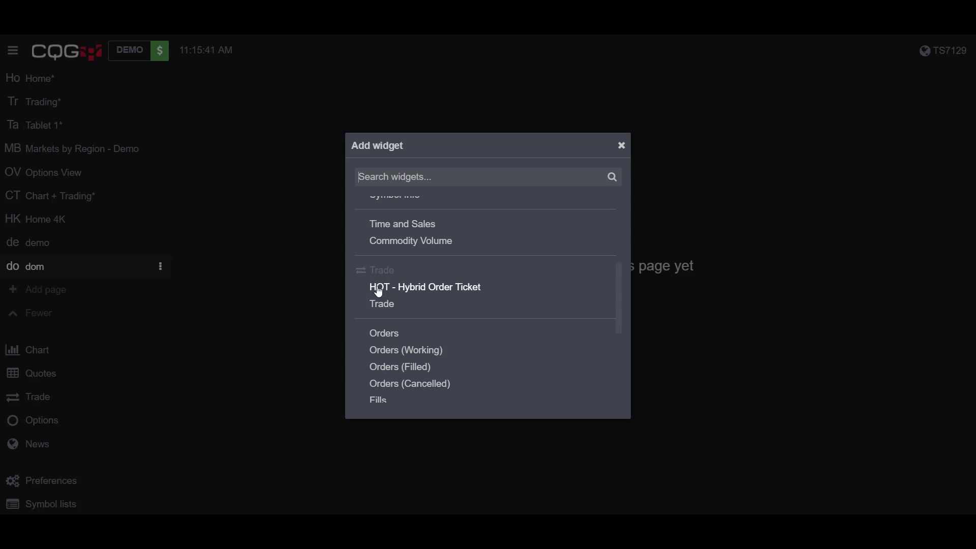
- Add a HOT order ticket and send buy 1, sell 1, buy 1 YMH8 market orders
{"action": "left_click", "coordinate": [413, 287]}
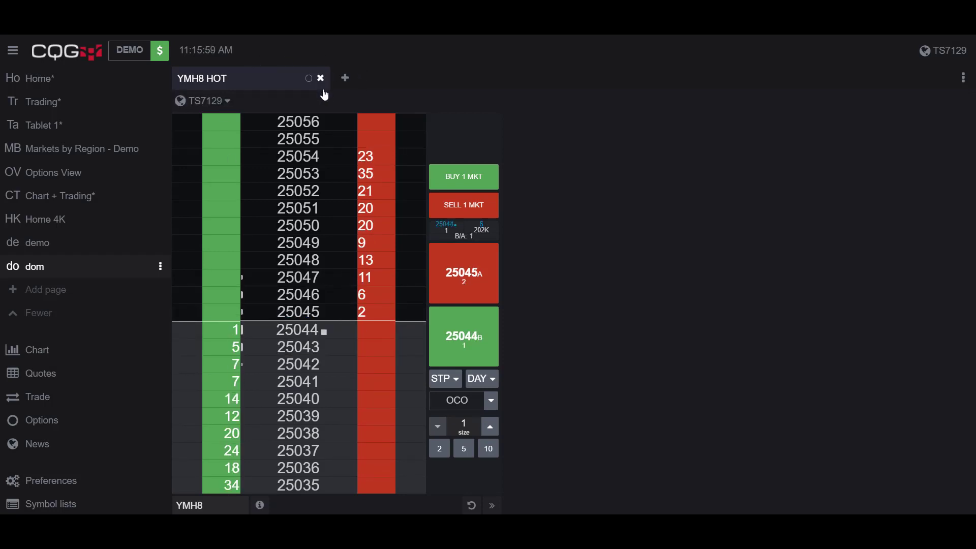
{"action": "left_click", "coordinate": [451, 188]}
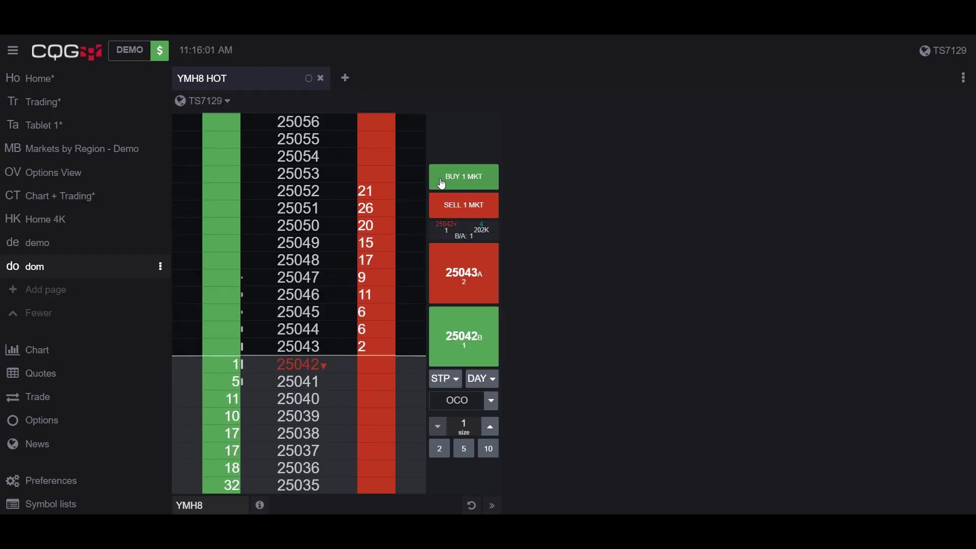
{"action": "left_click", "coordinate": [444, 208]}
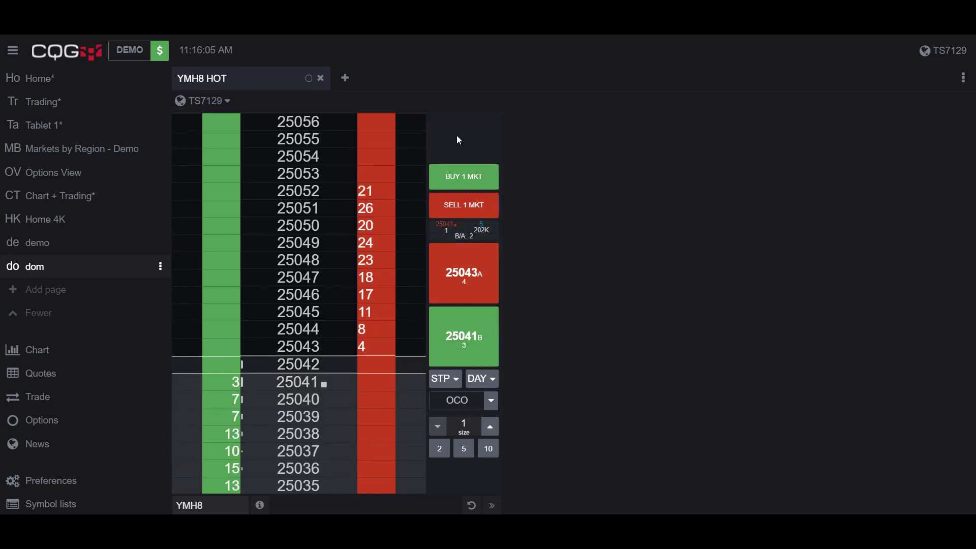
{"action": "left_click", "coordinate": [468, 182]}
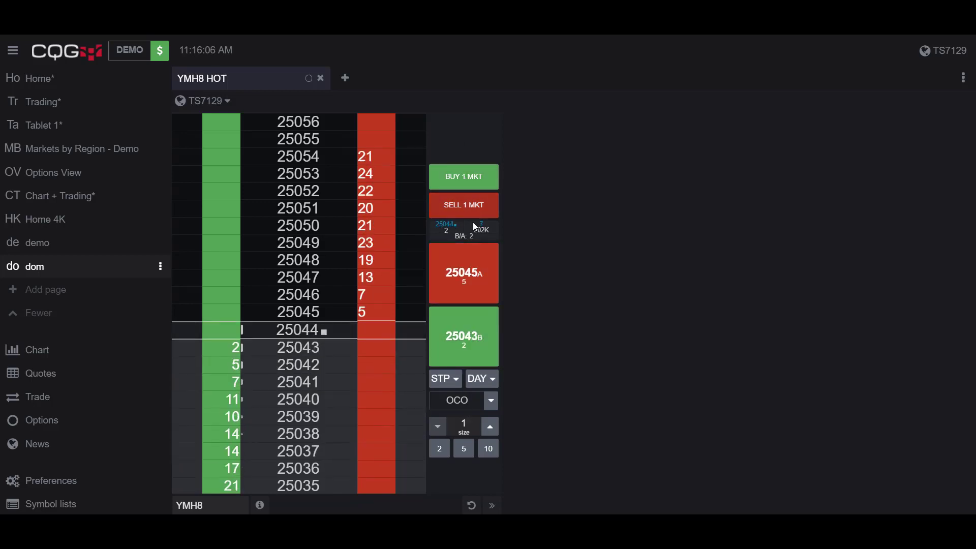
- Hide and show the order sidebar, leaving it displayed beside the ladder
{"action": "left_click", "coordinate": [491, 507]}
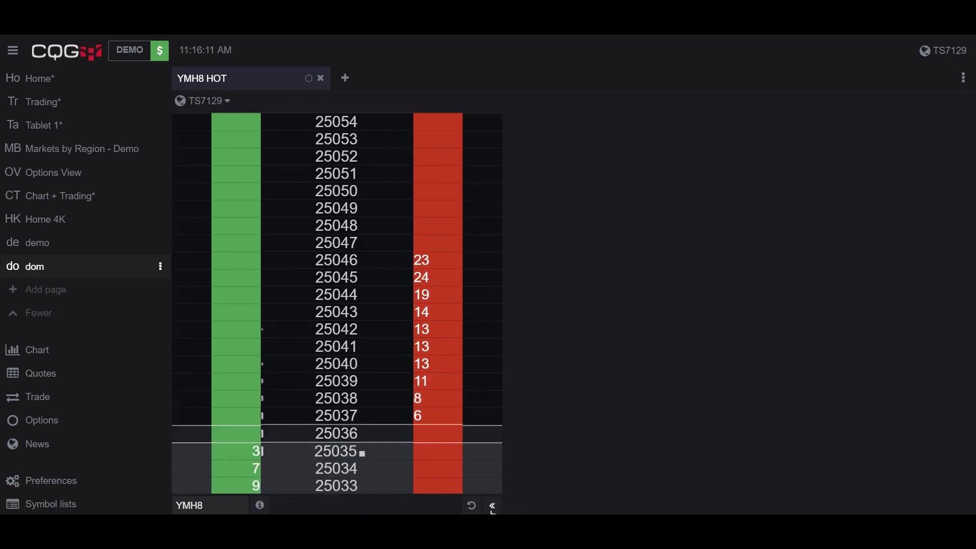
{"action": "left_click", "coordinate": [495, 511]}
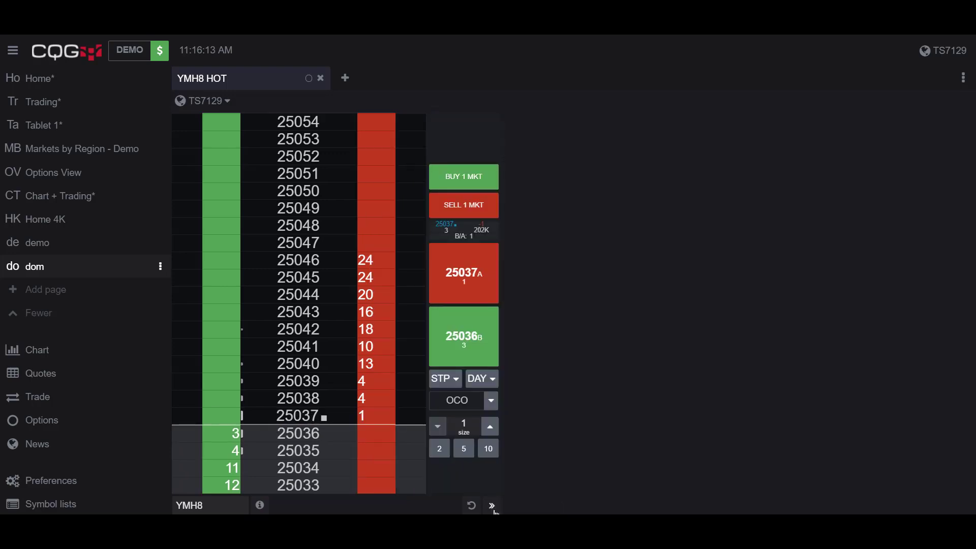
{"action": "left_click", "coordinate": [495, 510]}
{"action": "left_click", "coordinate": [494, 509]}
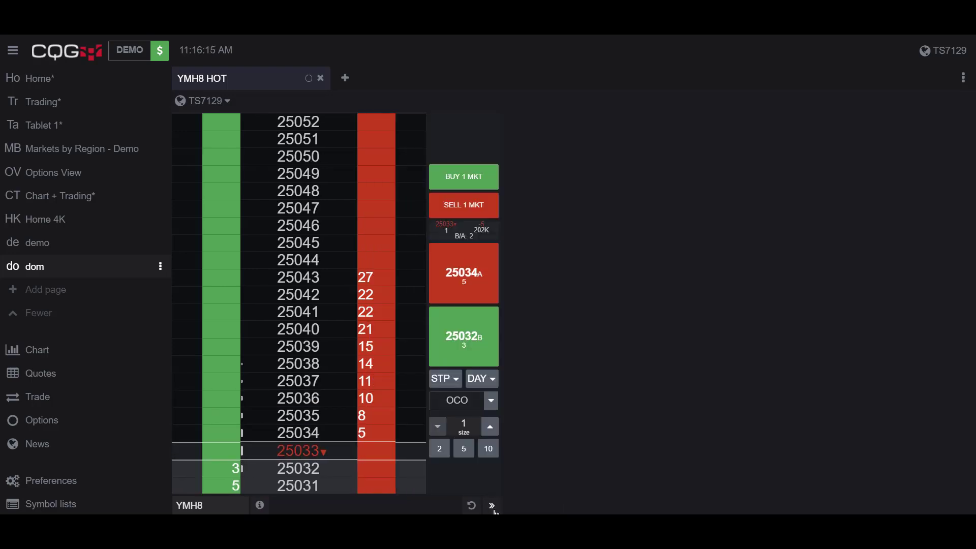
- Open the YMH8 symbol search, then view and close the contract's symbol information
{"action": "left_click", "coordinate": [220, 507]}
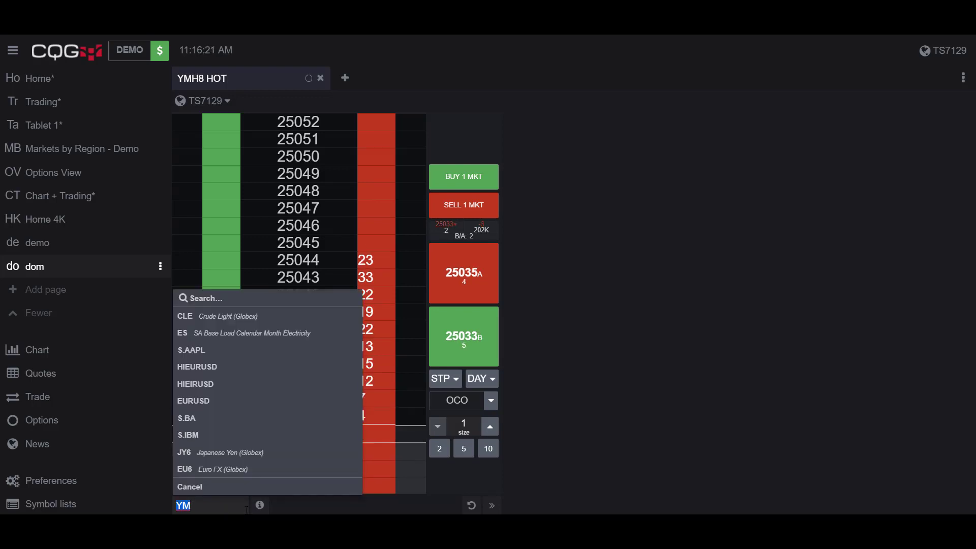
{"action": "left_click", "coordinate": [260, 507]}
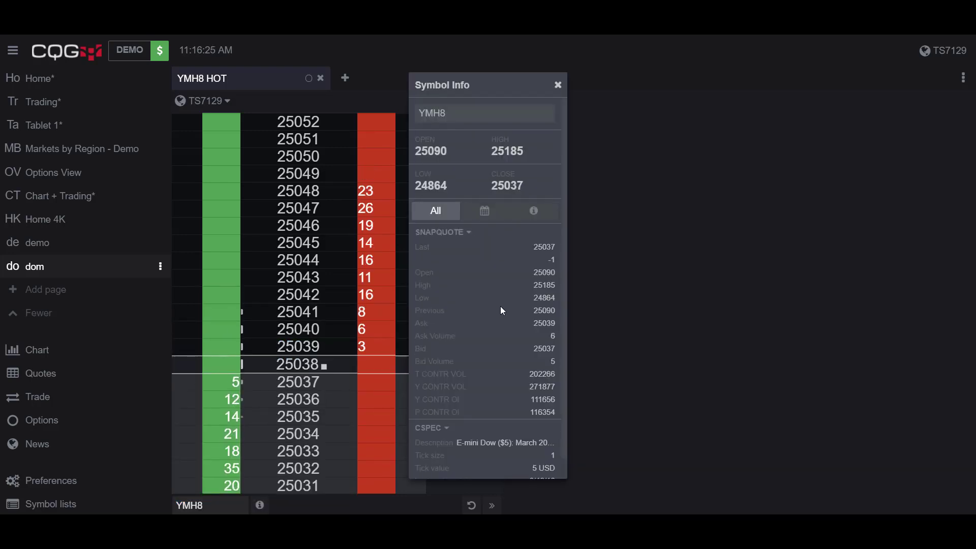
{"action": "left_click", "coordinate": [557, 86]}
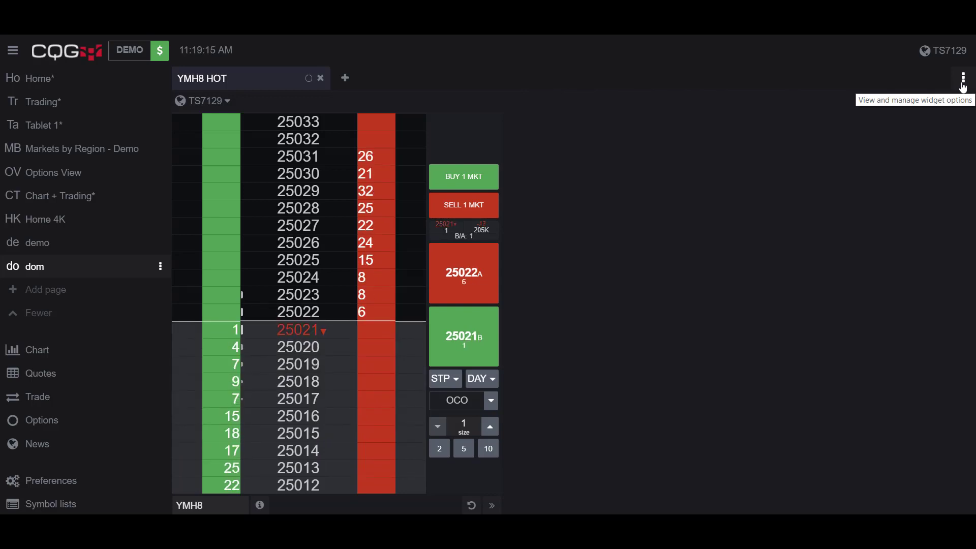
- Enable Show Cancel All/Go Flat in the HOT widget's display options
{"action": "left_click", "coordinate": [963, 84]}
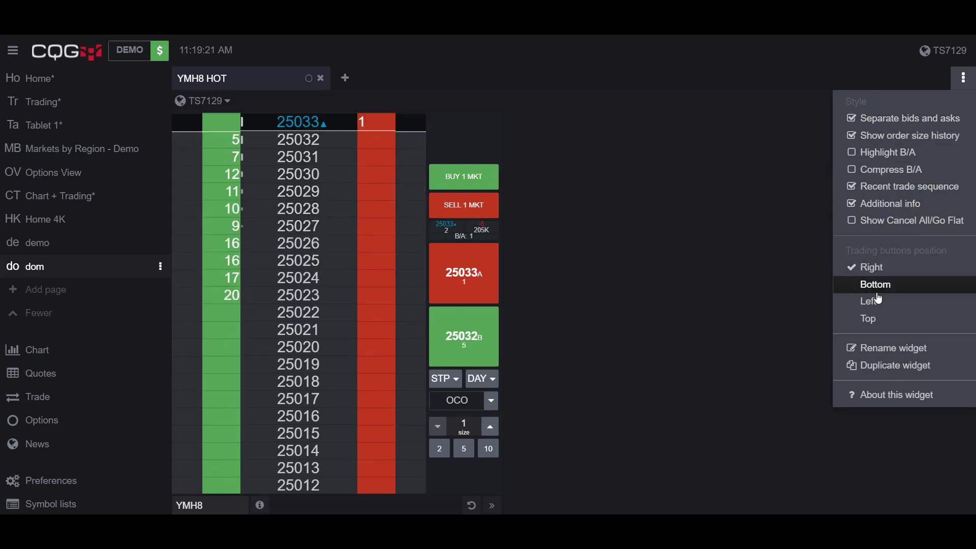
{"action": "left_click", "coordinate": [885, 227]}
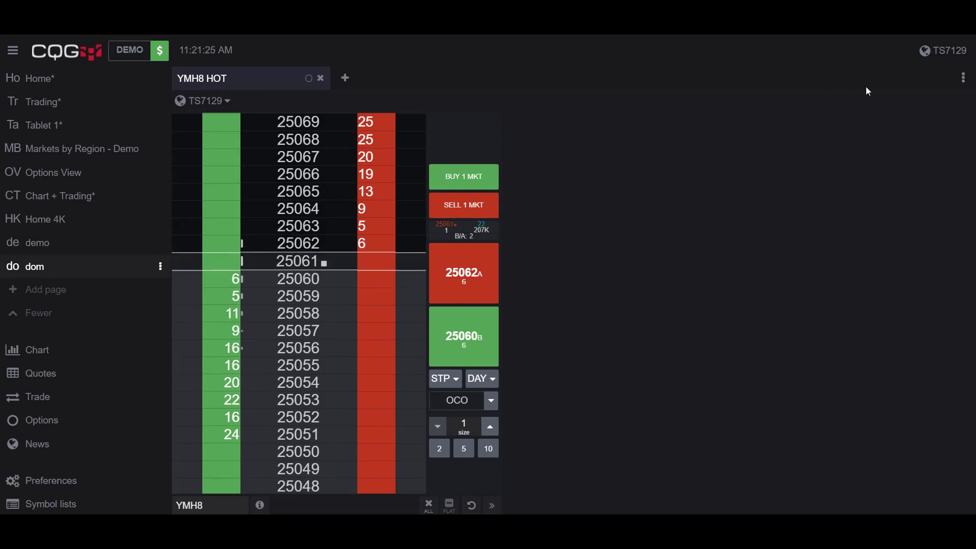
- Try the trading buttons on the left, bottom and top, finally positioning them Right
{"action": "left_click", "coordinate": [966, 82]}
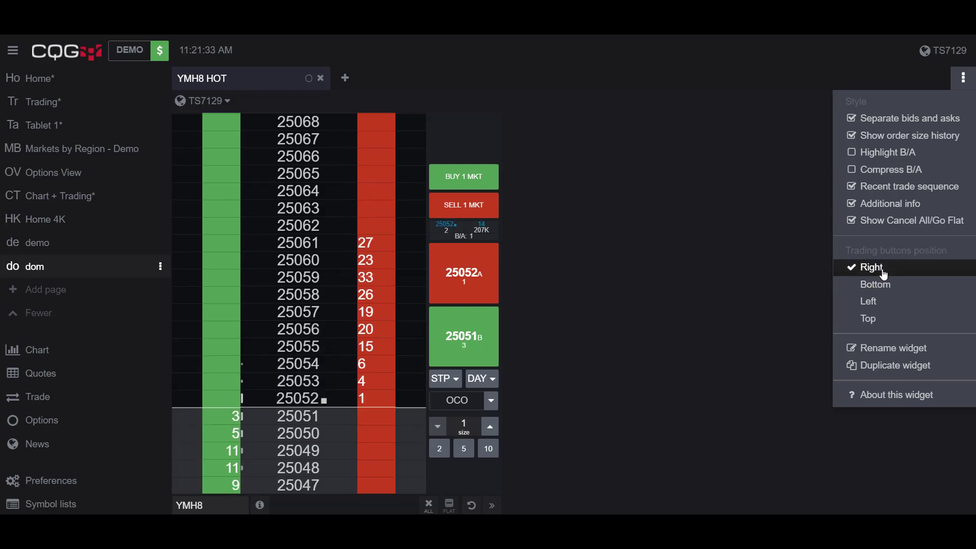
{"action": "left_click", "coordinate": [870, 302]}
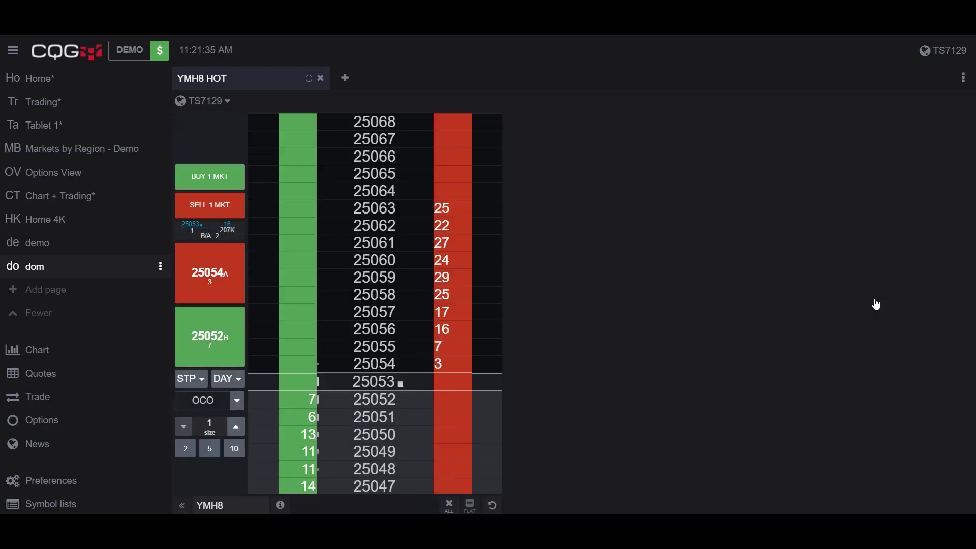
{"action": "left_click", "coordinate": [963, 77]}
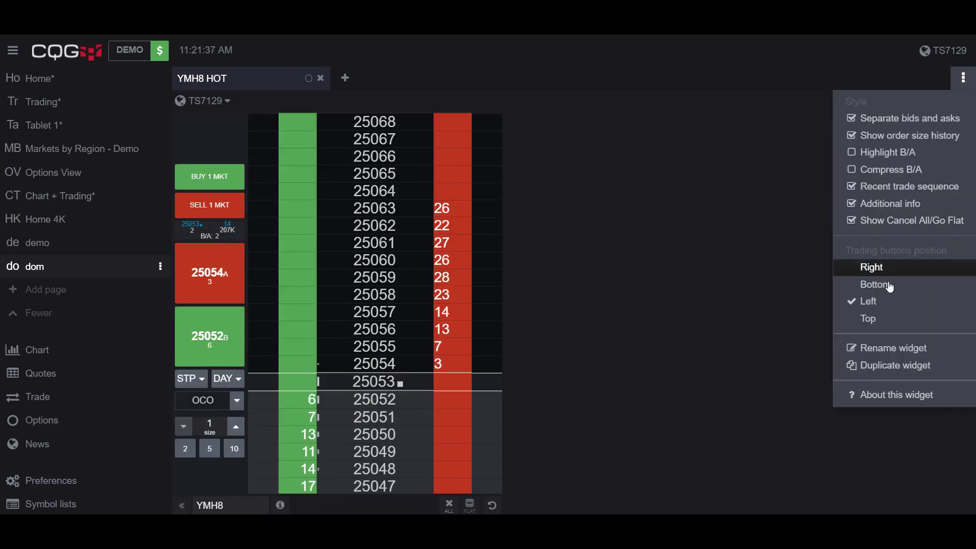
{"action": "left_click", "coordinate": [865, 284]}
{"action": "left_click", "coordinate": [963, 78]}
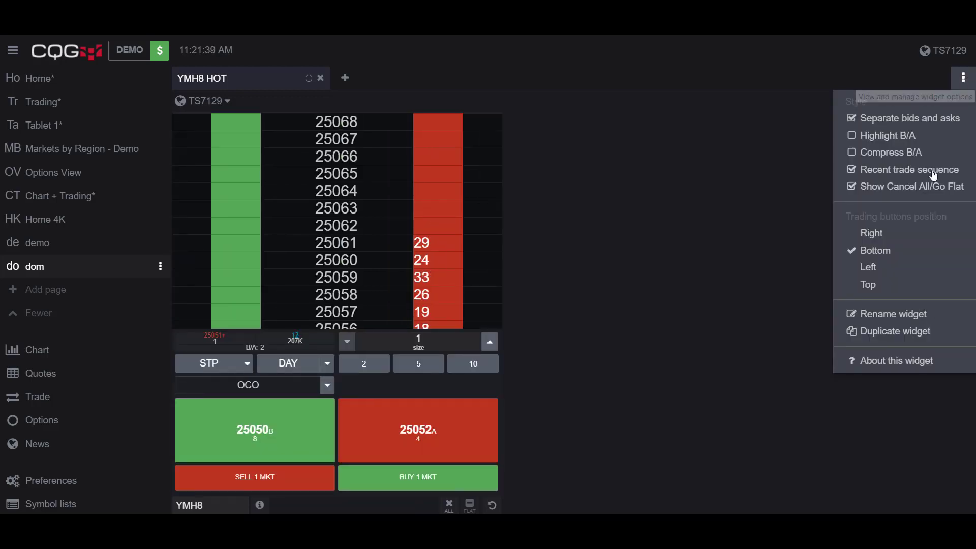
{"action": "left_click", "coordinate": [891, 285]}
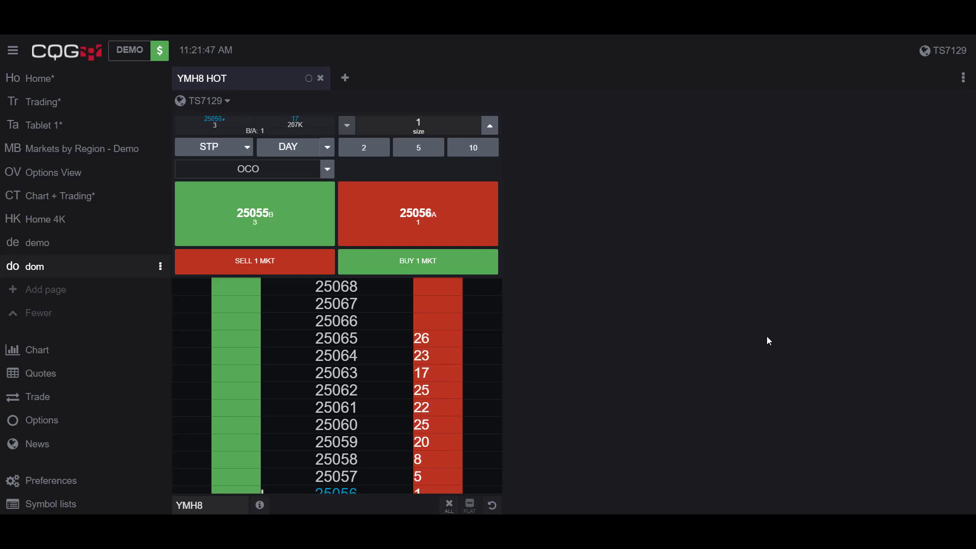
{"action": "left_click", "coordinate": [962, 78]}
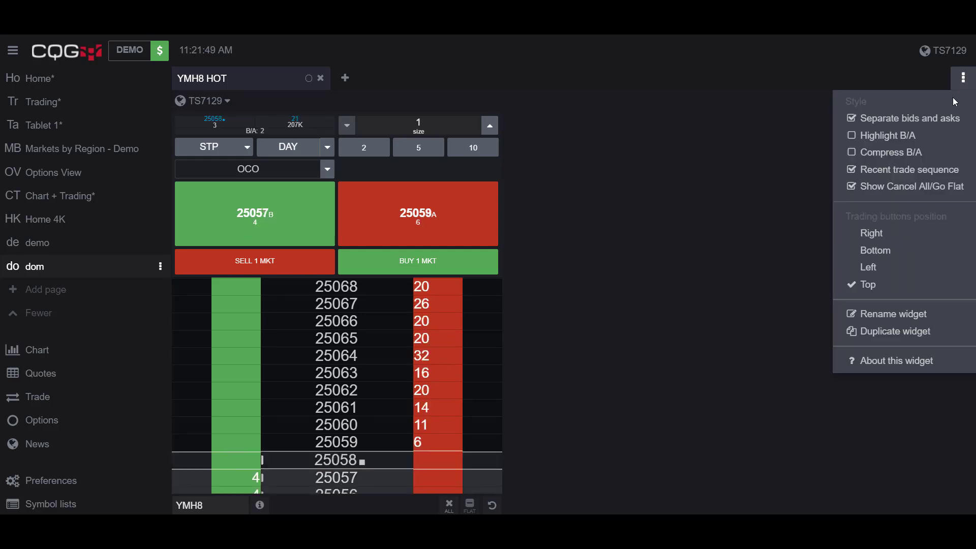
{"action": "left_click", "coordinate": [874, 233]}
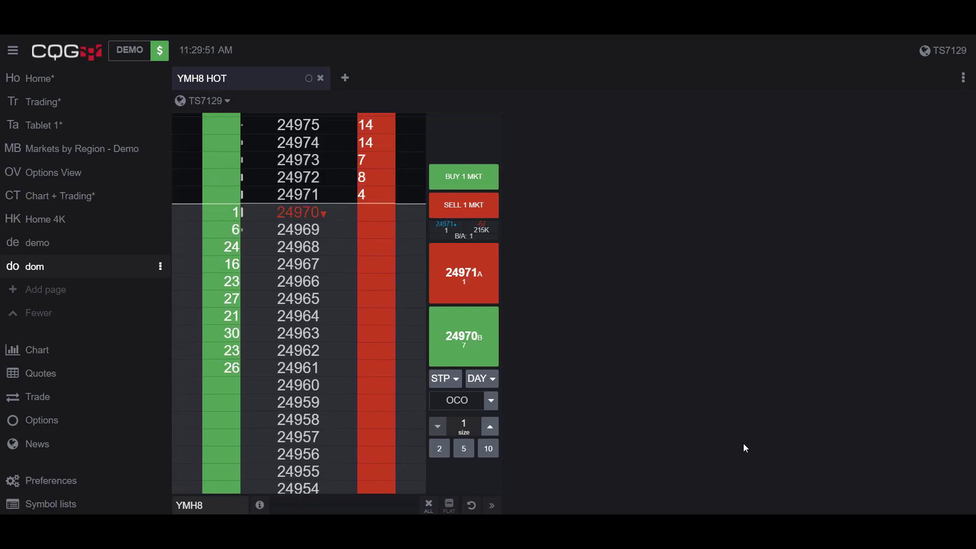
- Add an Orders widget from the Orders section of the widget list
{"action": "left_click", "coordinate": [348, 85]}
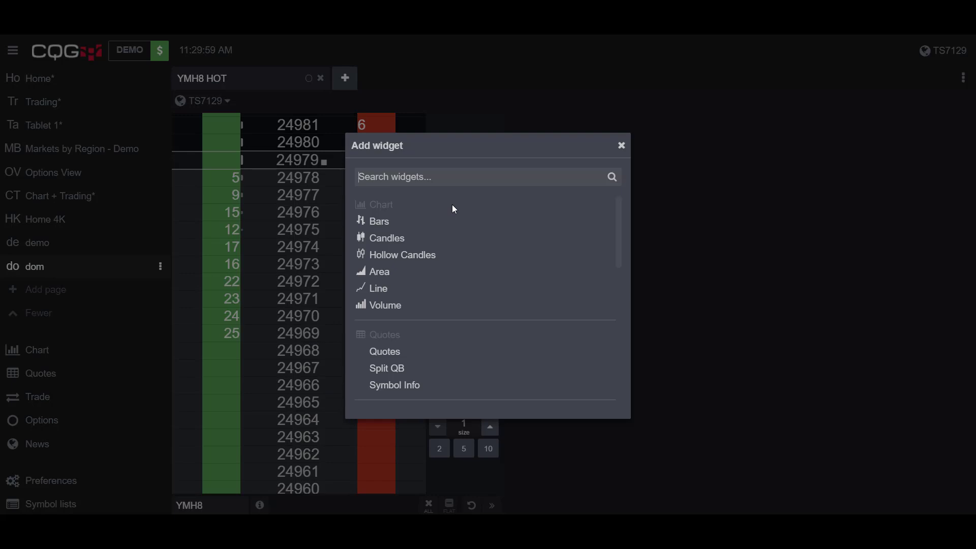
{"action": "scroll", "coordinate": [459, 217], "scroll_direction": "down", "scroll_amount": 8}
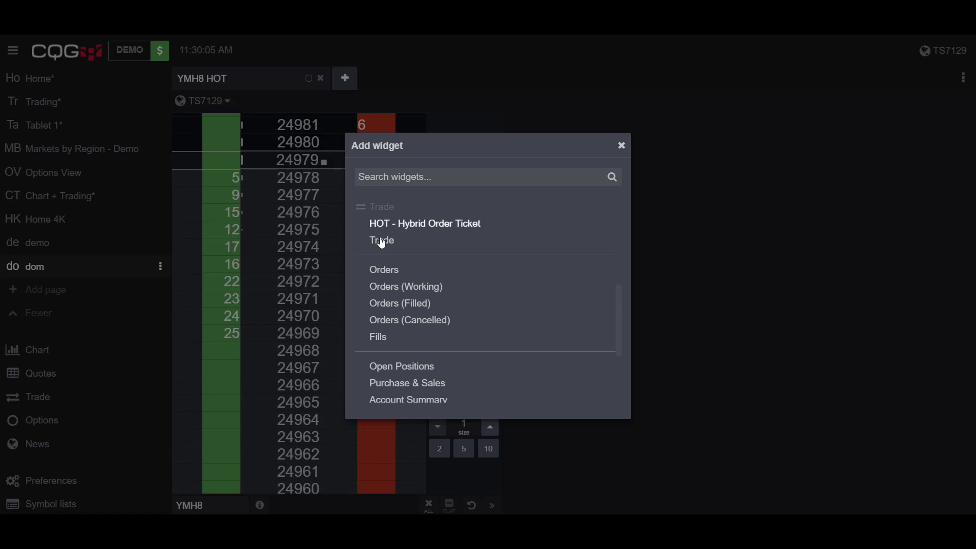
{"action": "left_click", "coordinate": [399, 275]}
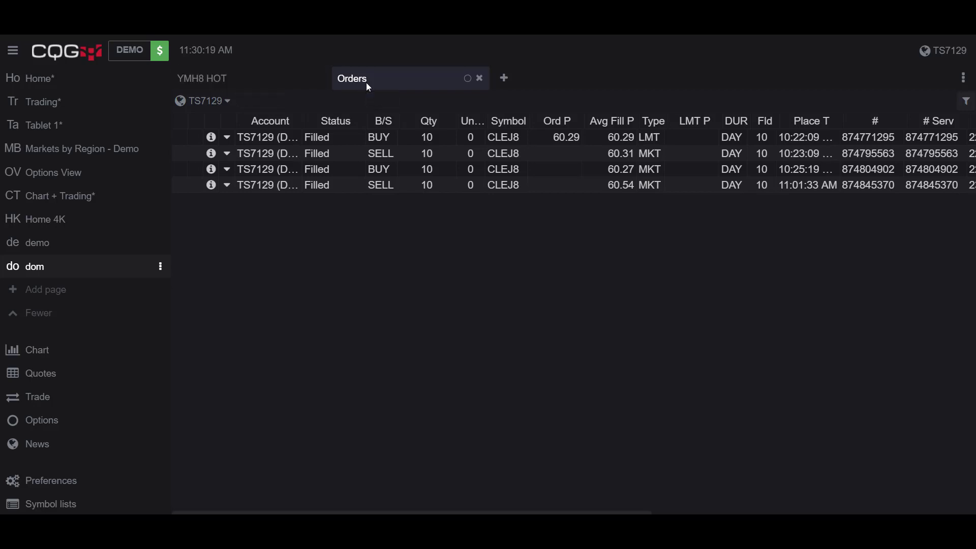
- Dock the Orders tab into its own pane right of the YMH8 HOT ladder
{"action": "left_click_drag", "start_coordinate": [372, 91], "coordinate": [821, 276]}
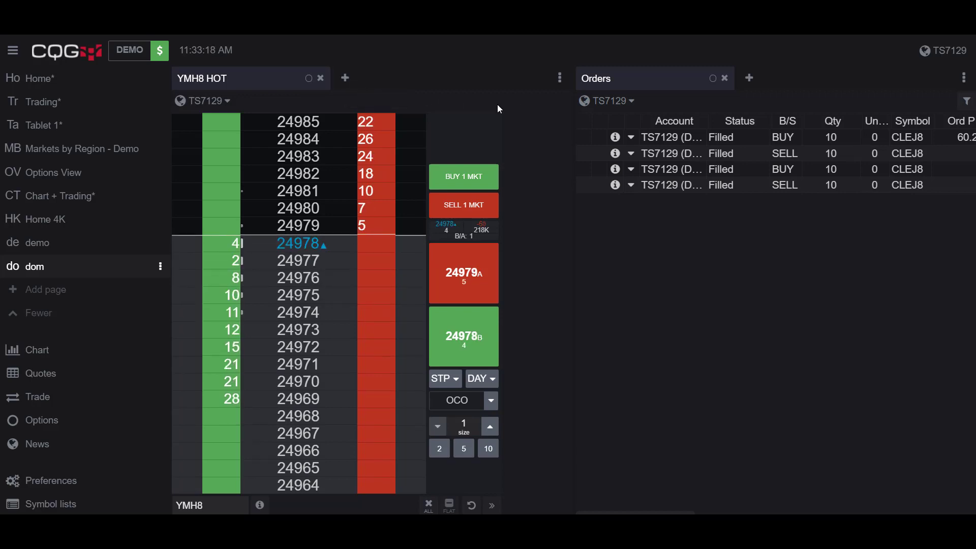
- Add an Open Positions widget and dock it beneath the Orders pane
{"action": "left_click", "coordinate": [749, 79]}
{"action": "scroll", "coordinate": [580, 252], "scroll_direction": "down", "scroll_amount": 10}
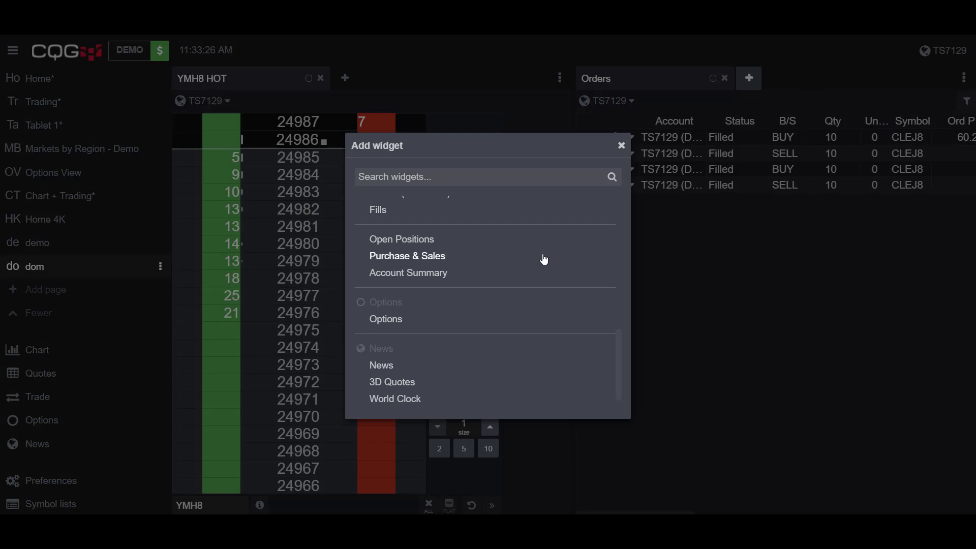
{"action": "left_click", "coordinate": [402, 240]}
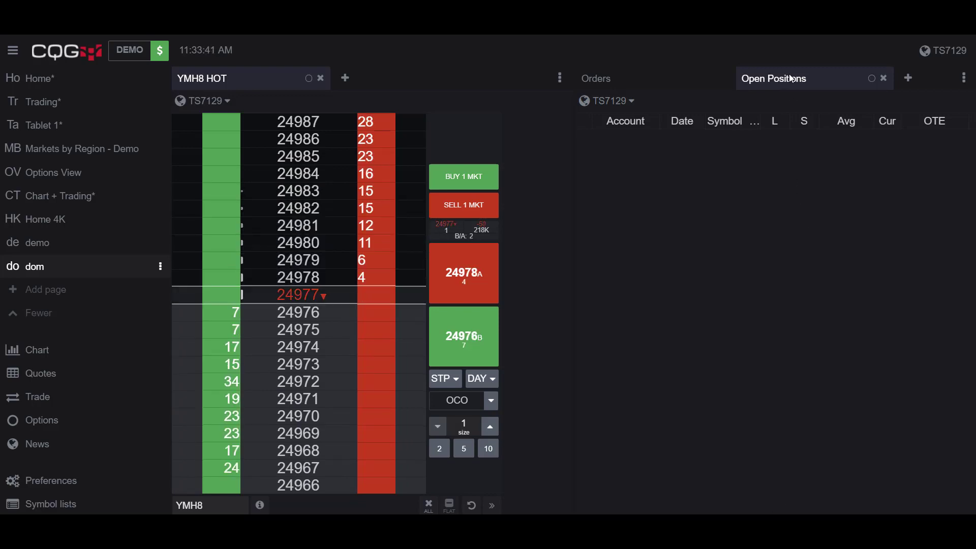
{"action": "left_click_drag", "start_coordinate": [792, 84], "coordinate": [749, 368]}
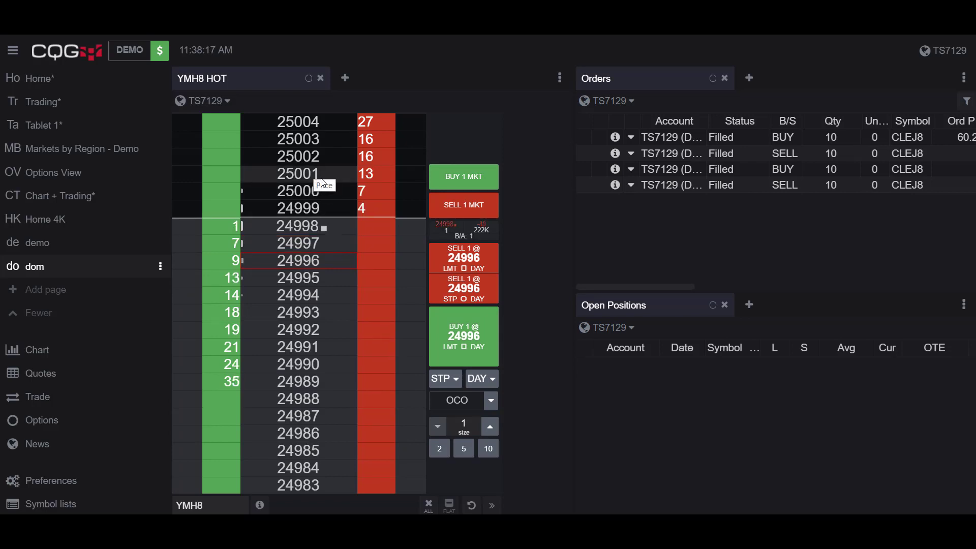
- Pick 25003, then 24991 on the price ladder as the order price level
{"action": "left_click", "coordinate": [306, 142]}
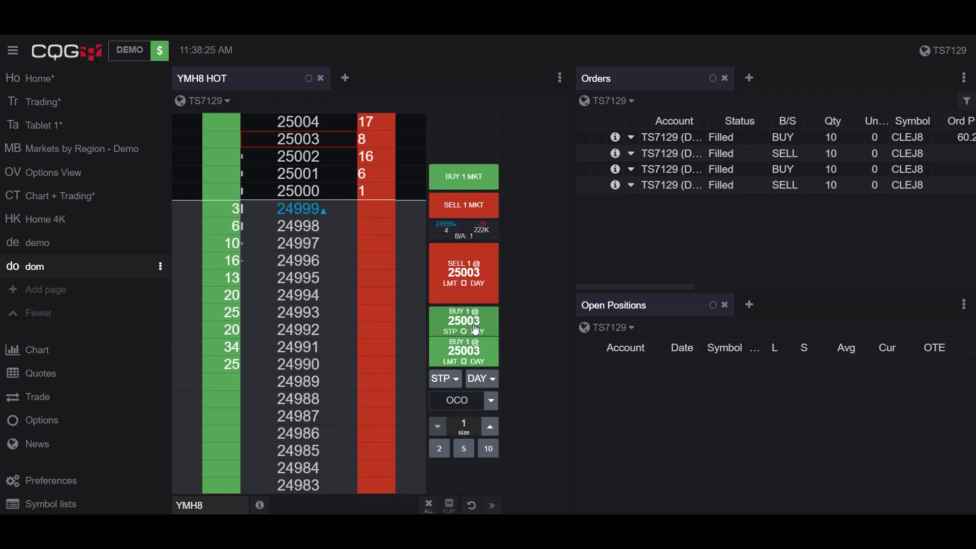
{"action": "left_click", "coordinate": [483, 286]}
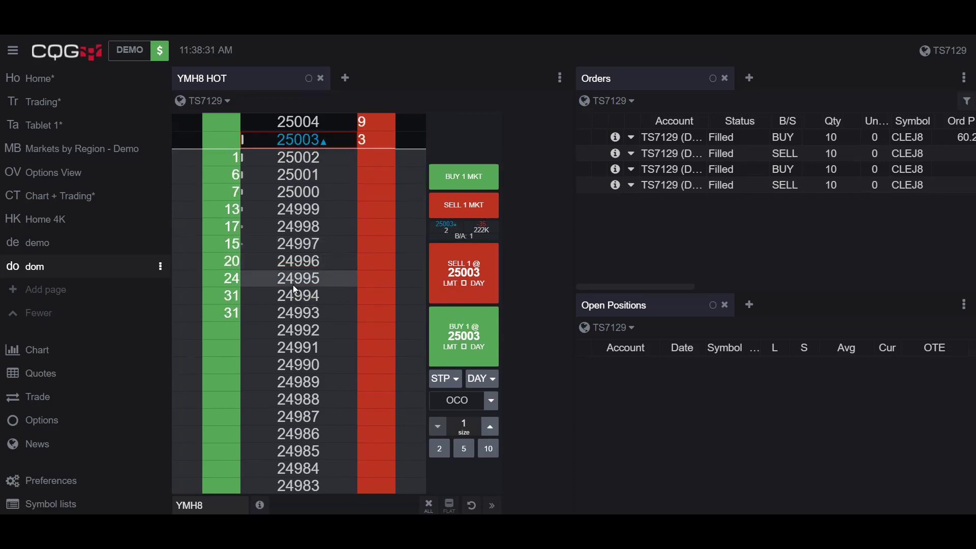
{"action": "left_click", "coordinate": [333, 348]}
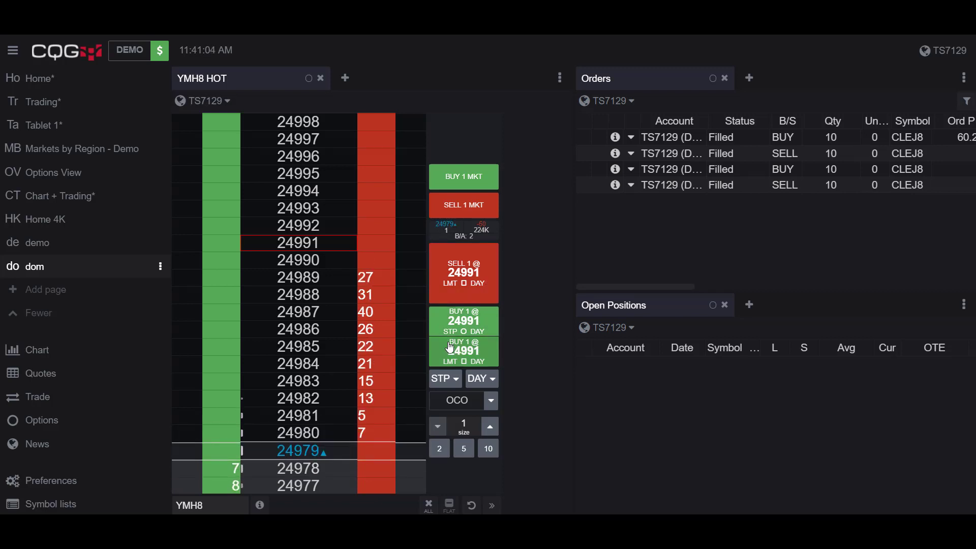
- Review the STP order-type and DAY duration dropdown choices
{"action": "left_click", "coordinate": [456, 383]}
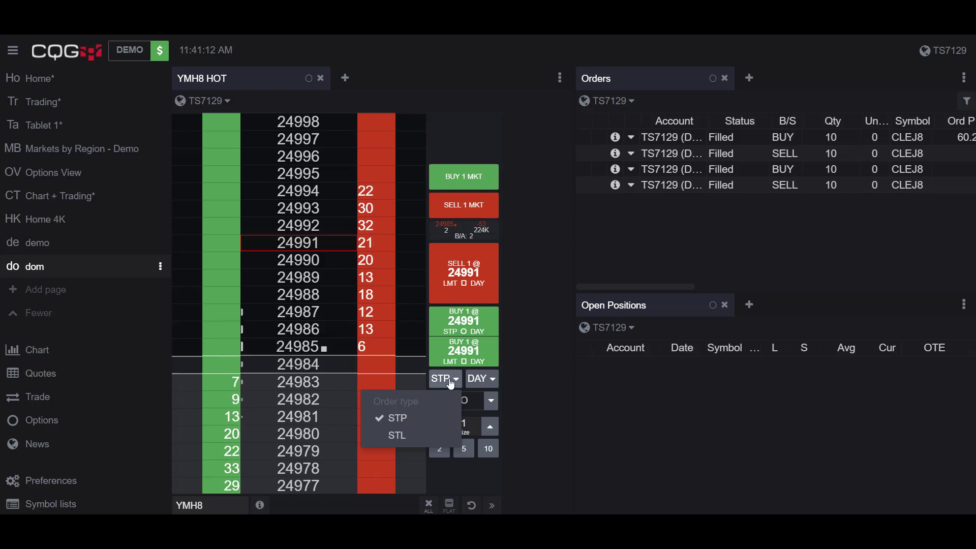
{"action": "left_click", "coordinate": [490, 381]}
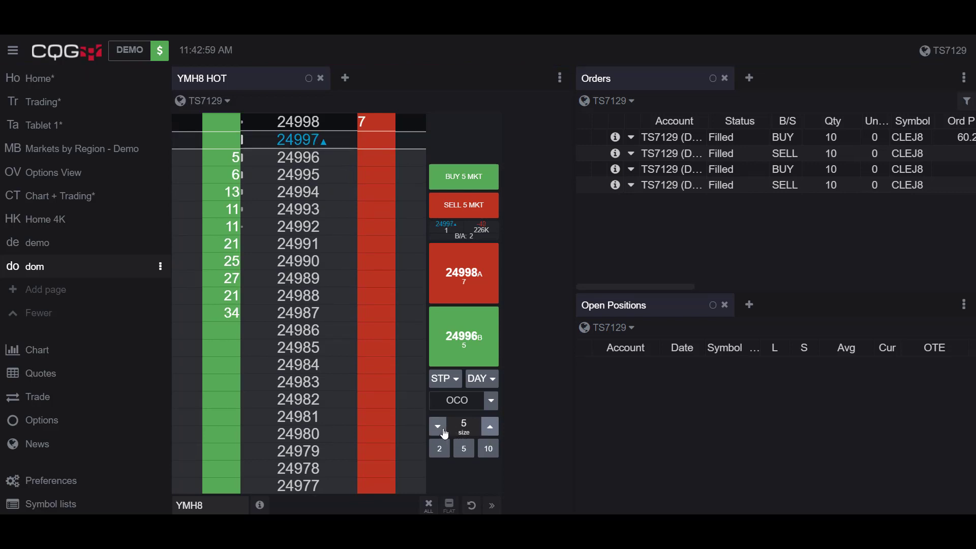
- Cycle the size presets 2, 5 and 10, then return the order size to 2
{"action": "left_click", "coordinate": [441, 448]}
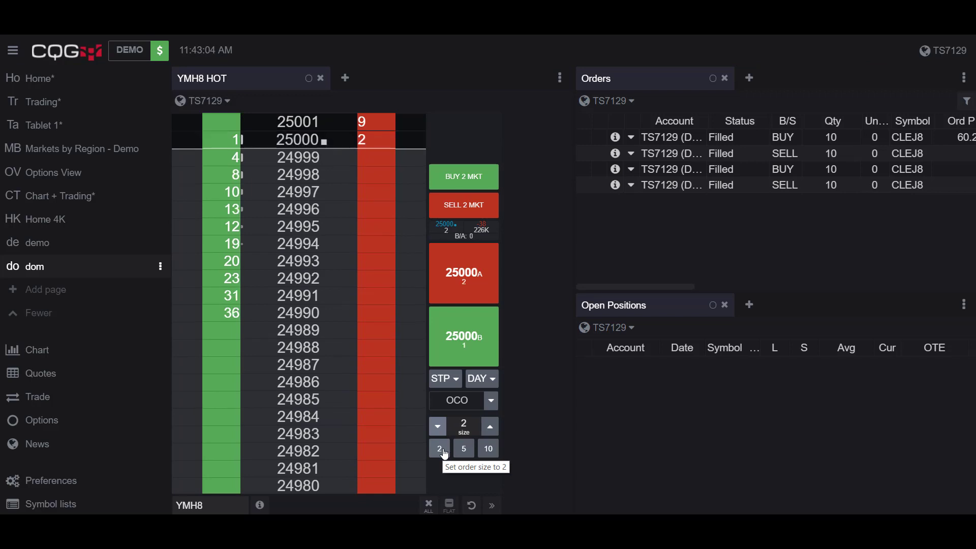
{"action": "left_click", "coordinate": [463, 450]}
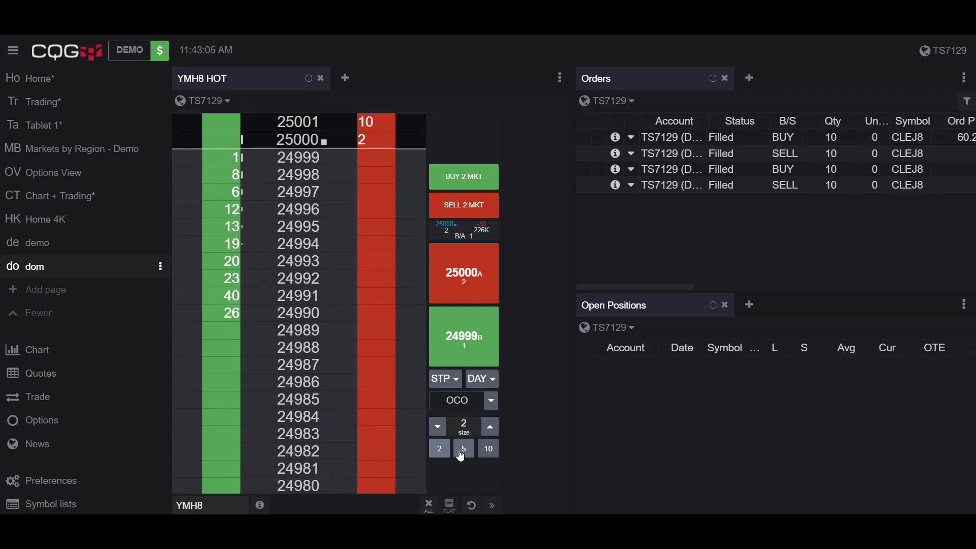
{"action": "left_click", "coordinate": [488, 449]}
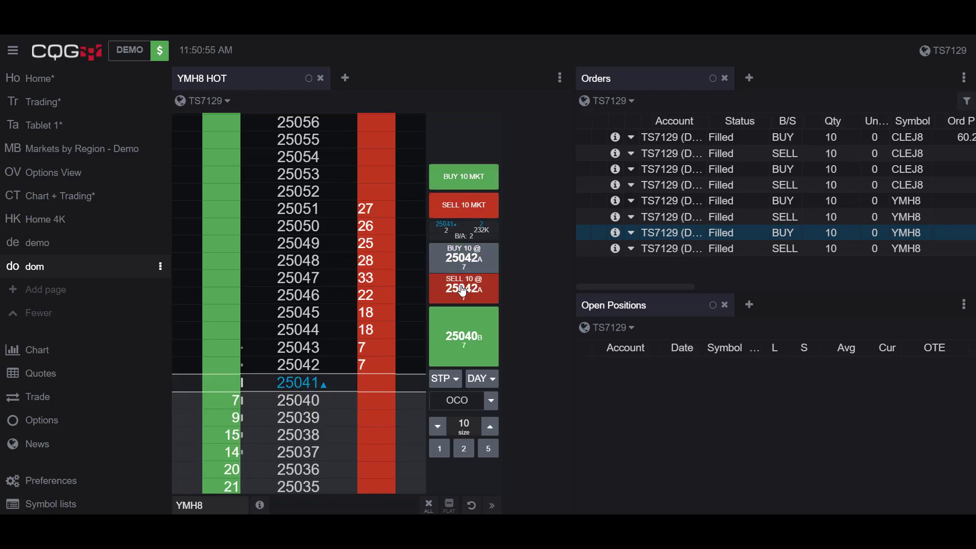
{"action": "mouse_move", "coordinate": [465, 338]}
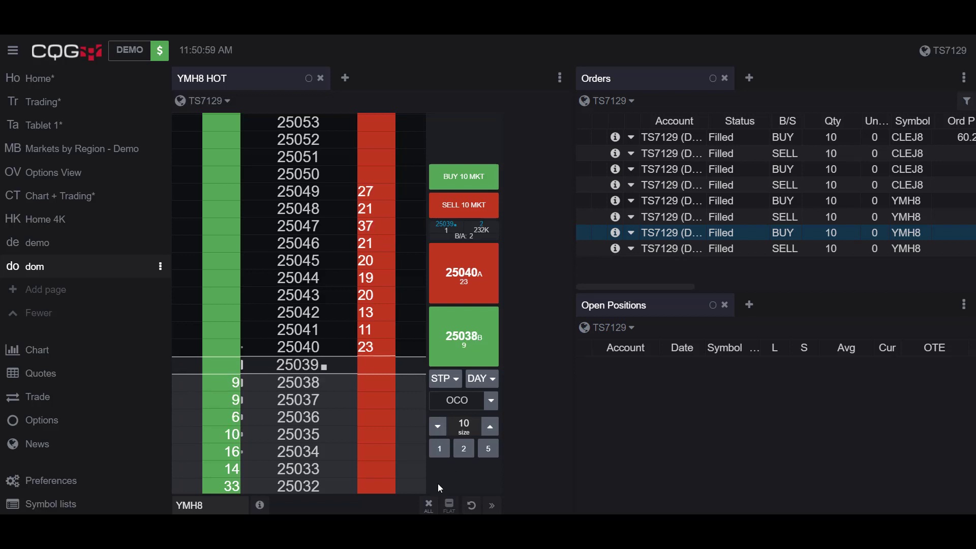
{"action": "left_click", "coordinate": [463, 451]}
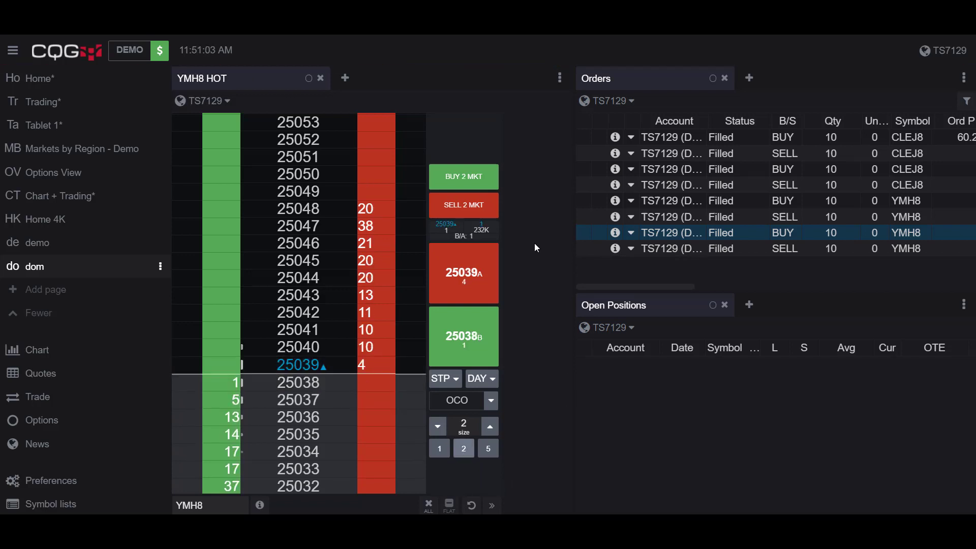
- Buy 2 YMH8 at market, confirm the order (filled at 25031), and dismiss the fill report
{"action": "left_click", "coordinate": [477, 183]}
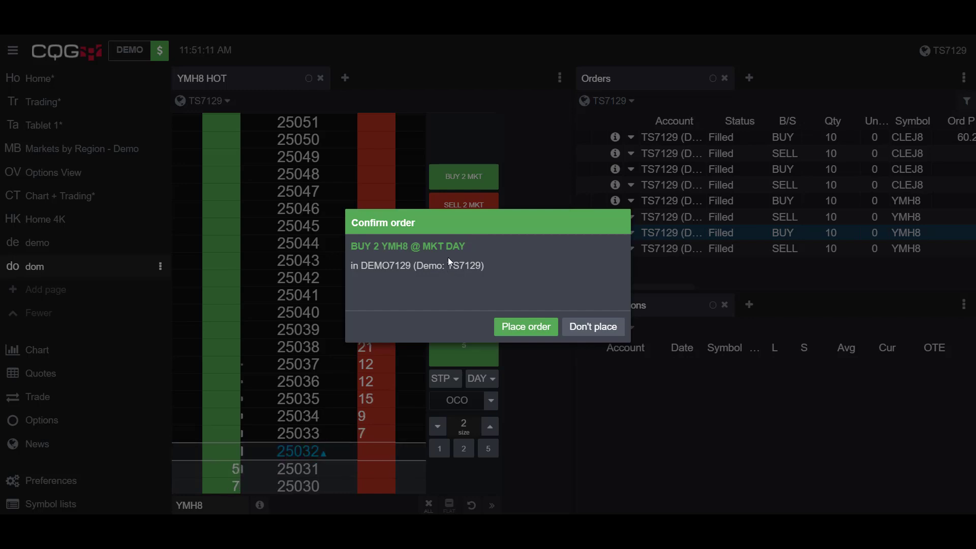
{"action": "left_click", "coordinate": [526, 327]}
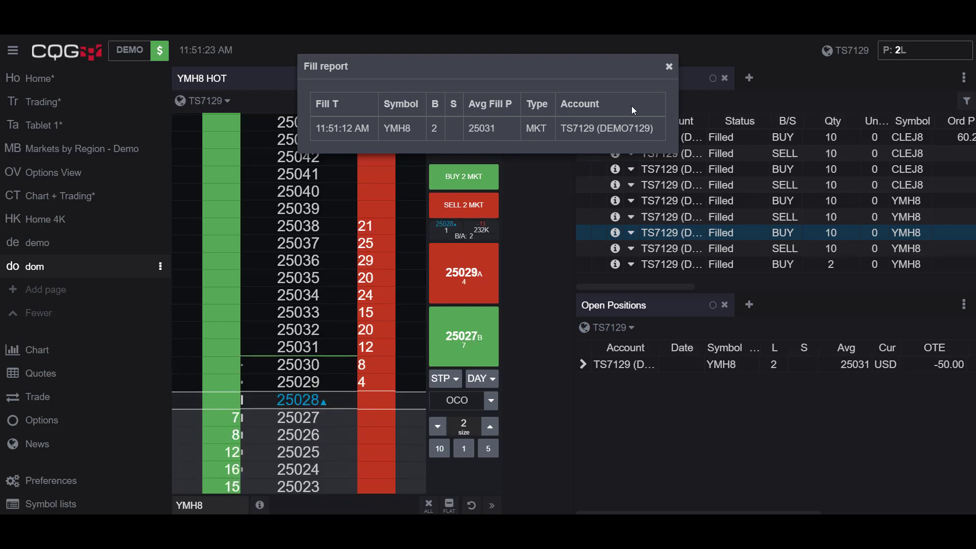
{"action": "left_click", "coordinate": [669, 66]}
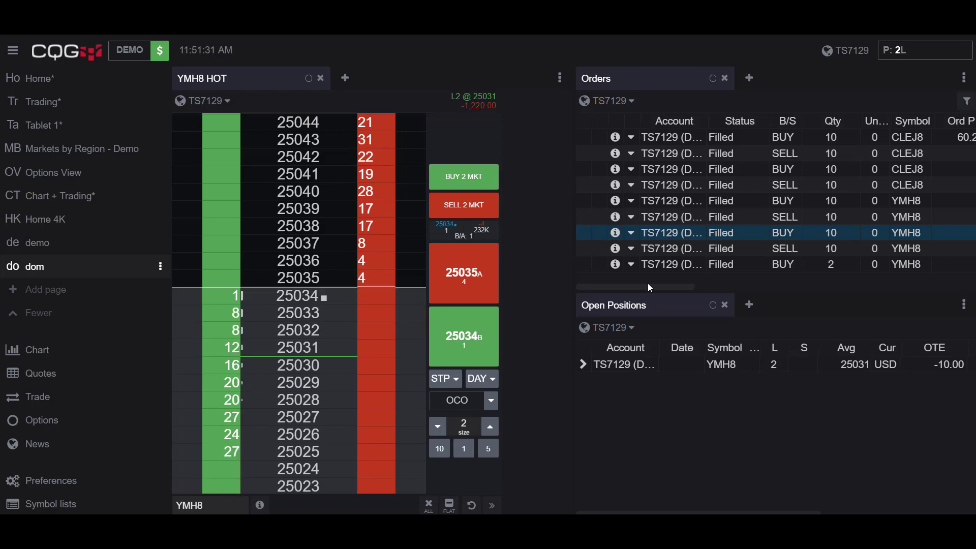
- Scroll the Orders table columns right and then back left to review the order details
{"action": "left_click_drag", "start_coordinate": [660, 288], "coordinate": [907, 295]}
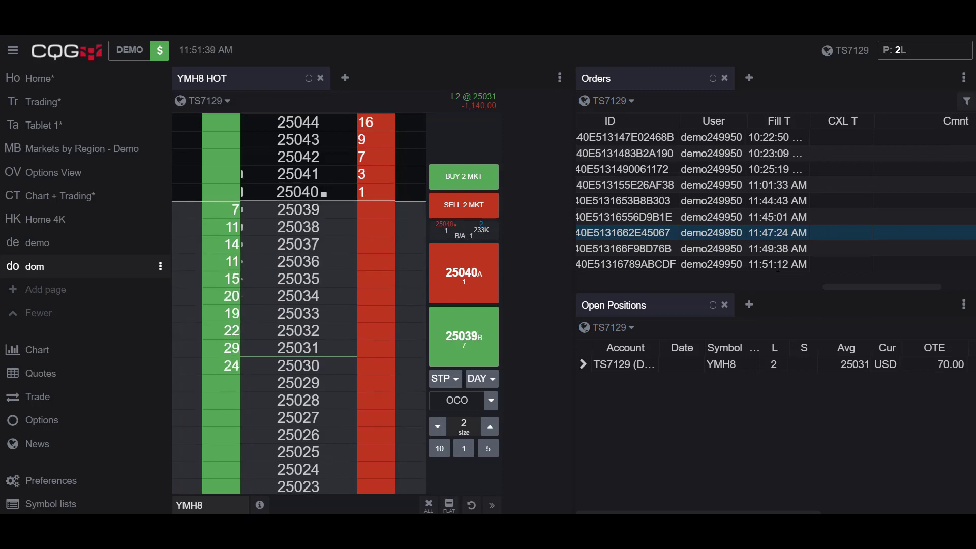
{"action": "left_click_drag", "start_coordinate": [834, 289], "coordinate": [587, 281]}
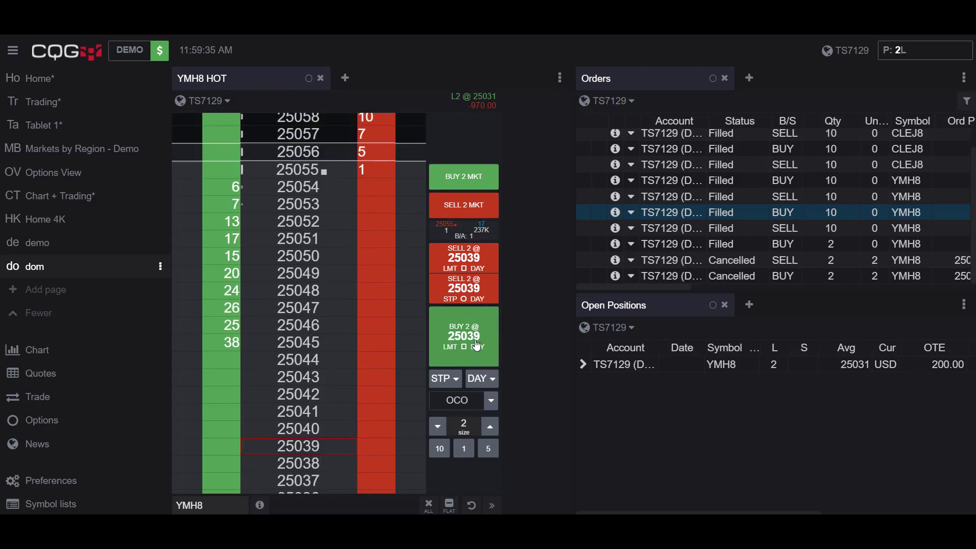
- Place and confirm a 2-lot YMH8 buy limit order at 25039
{"action": "left_click", "coordinate": [477, 346]}
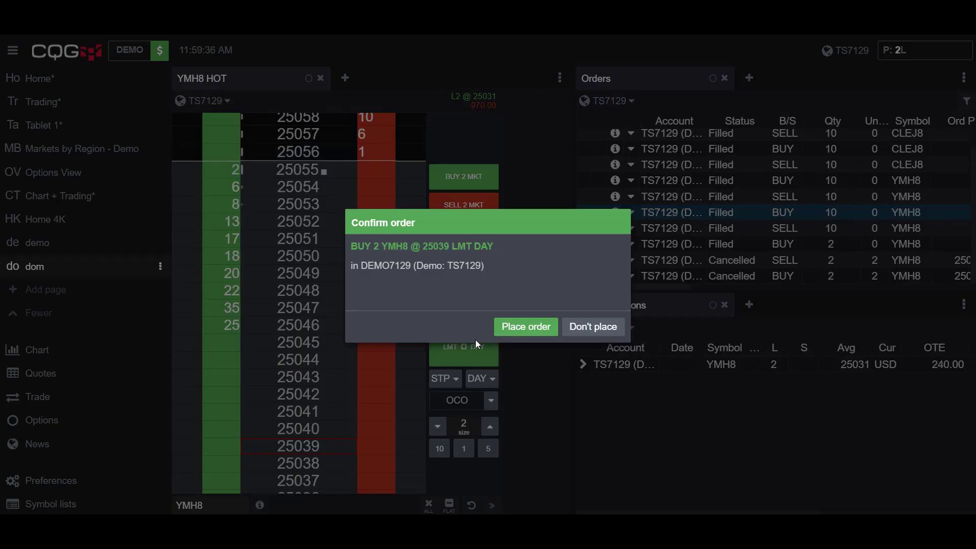
{"action": "left_click", "coordinate": [522, 328]}
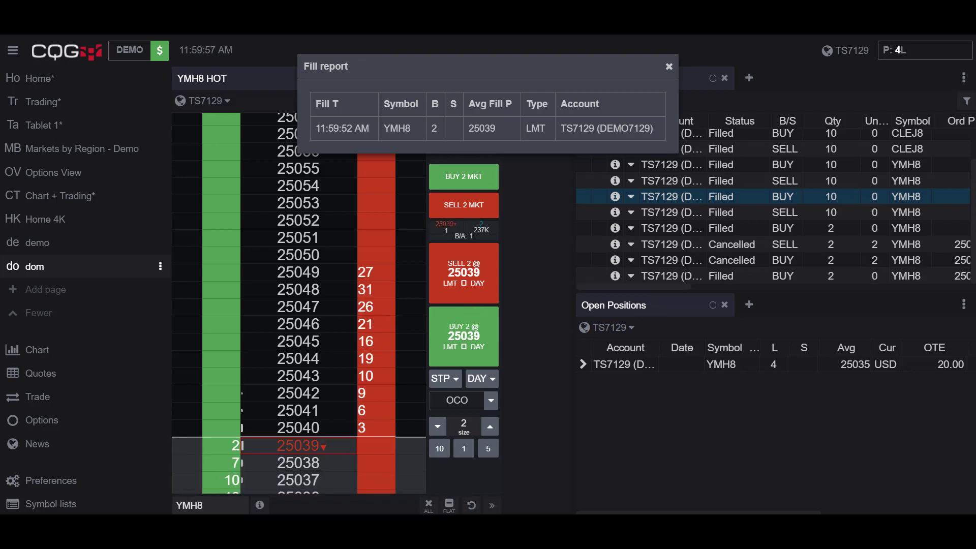
- Flatten the long 4 YMH8 position with FLAT, confirming Go flat all on the second attempt
{"action": "left_click", "coordinate": [449, 505]}
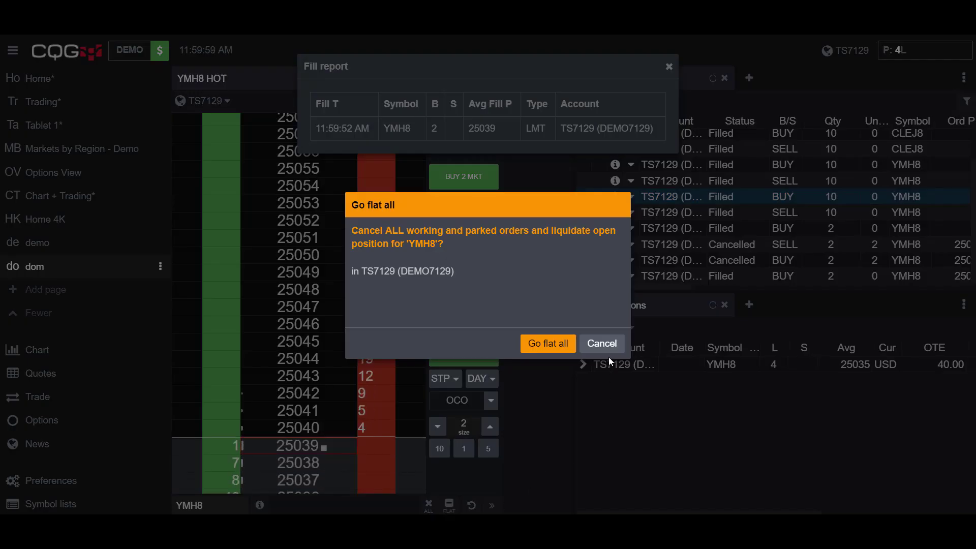
{"action": "left_click", "coordinate": [603, 345]}
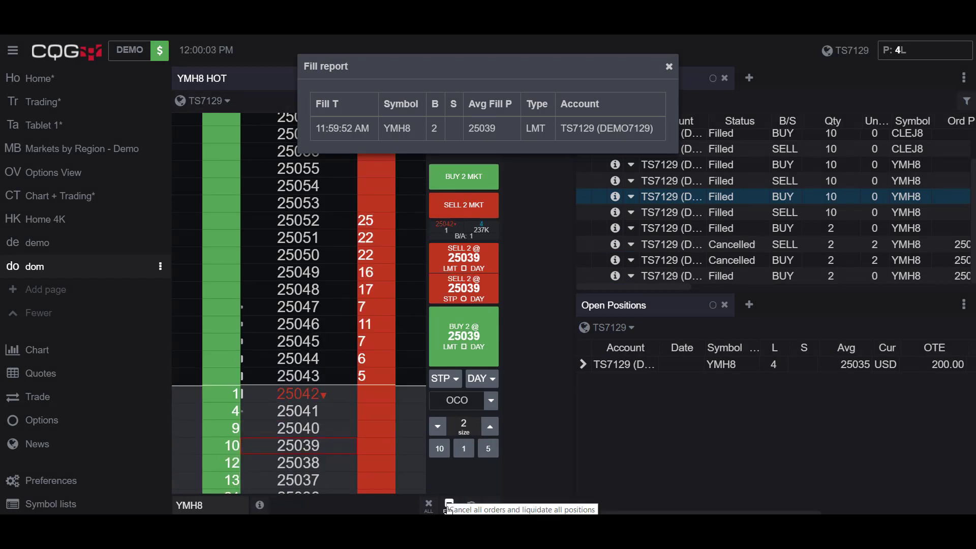
{"action": "left_click", "coordinate": [449, 506]}
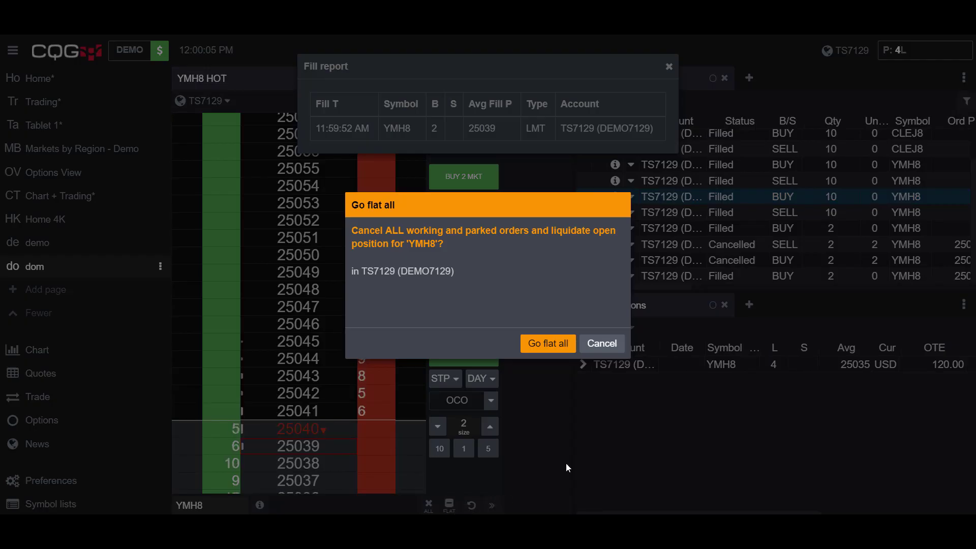
{"action": "left_click", "coordinate": [548, 344]}
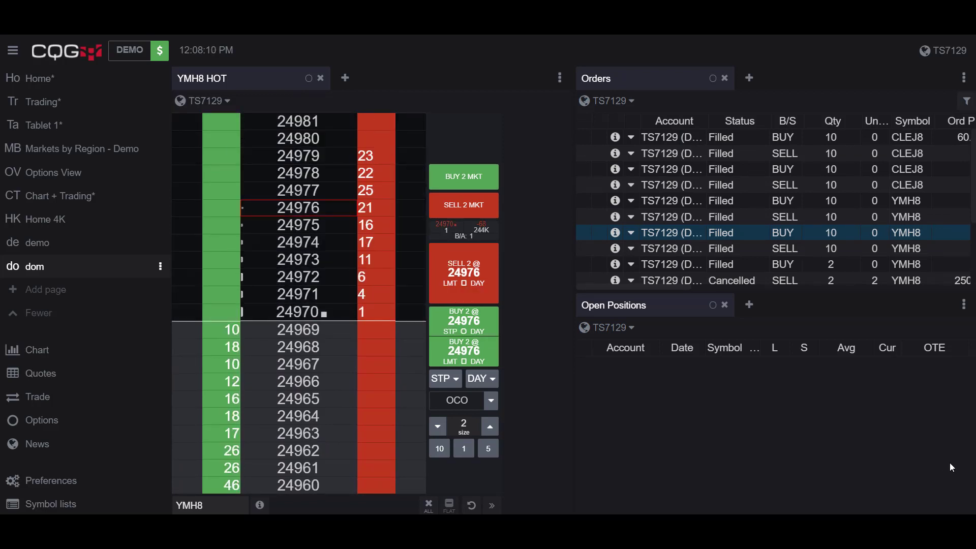
- Turn on OCO and stage a 2-lot YMH8 buy limit at 24937
{"action": "left_click", "coordinate": [467, 409]}
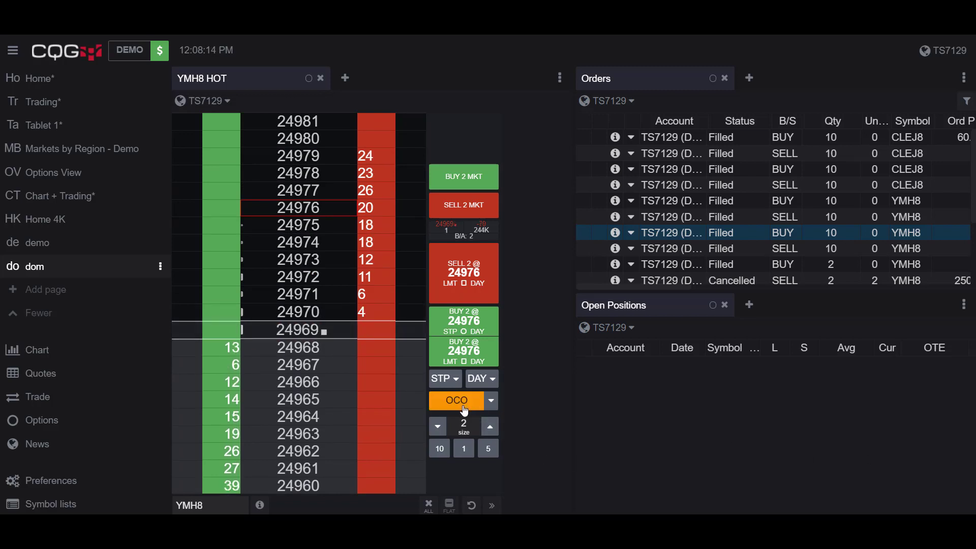
{"action": "scroll", "coordinate": [343, 388], "scroll_direction": "down", "scroll_amount": 4}
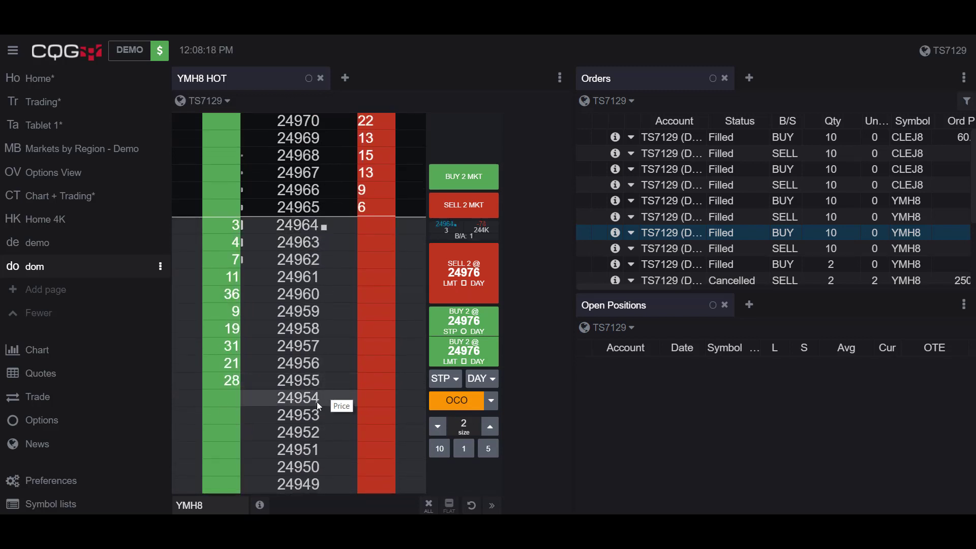
{"action": "left_click", "coordinate": [319, 399]}
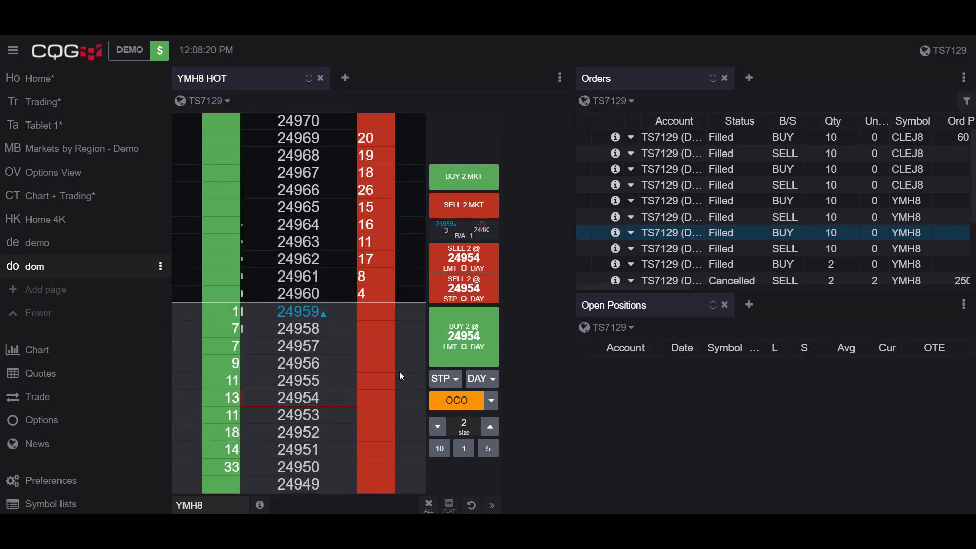
{"action": "scroll", "coordinate": [288, 466], "scroll_direction": "down", "scroll_amount": 5}
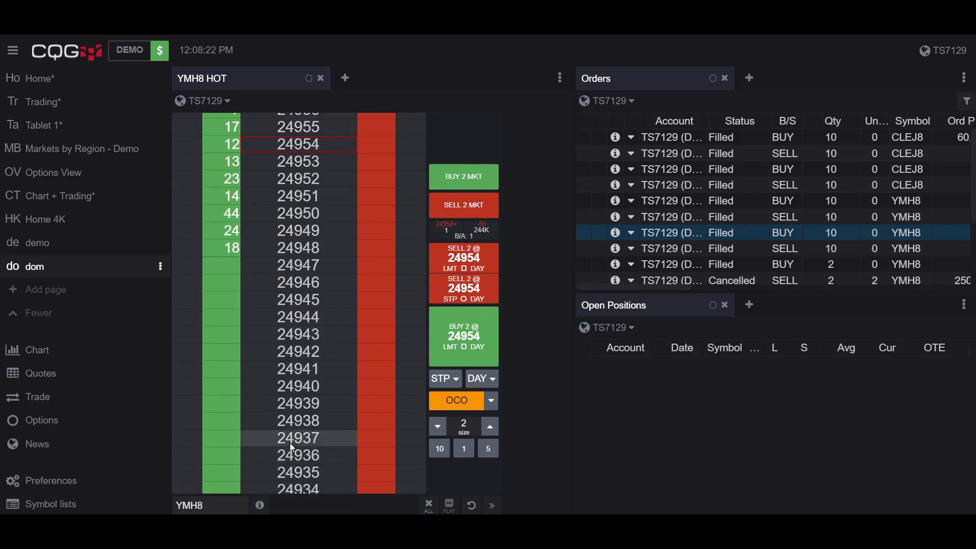
{"action": "left_click", "coordinate": [290, 443]}
{"action": "left_click", "coordinate": [460, 364]}
- Set the second OCO order's price to 24980 for the 2-lot buy stop
{"action": "scroll", "coordinate": [311, 341], "scroll_direction": "up", "scroll_amount": 10}
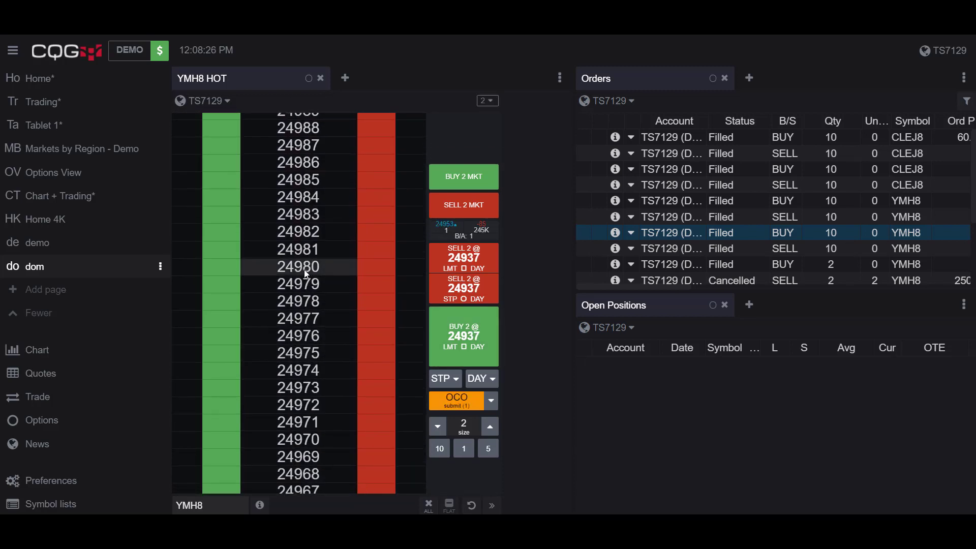
{"action": "left_click", "coordinate": [304, 268]}
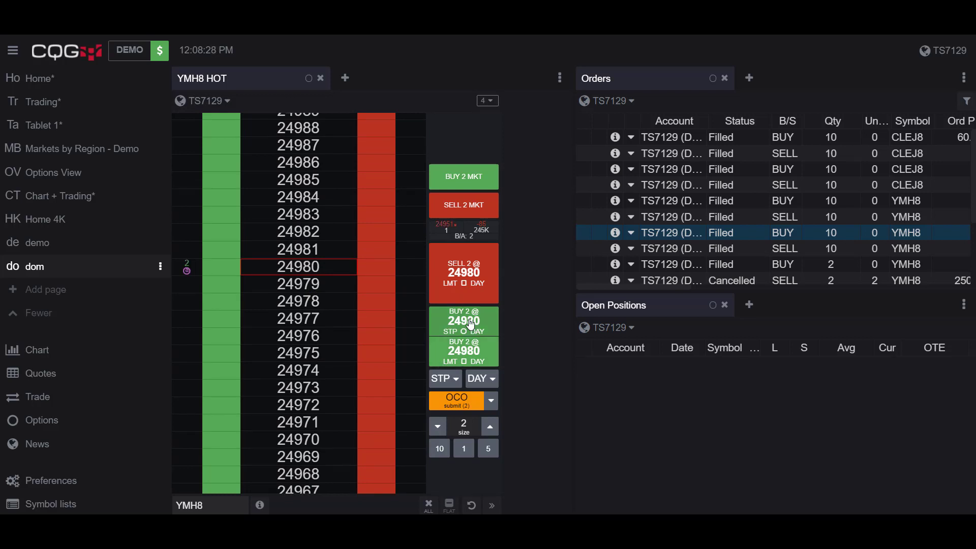
{"action": "scroll", "coordinate": [363, 308], "scroll_direction": "down", "scroll_amount": 5}
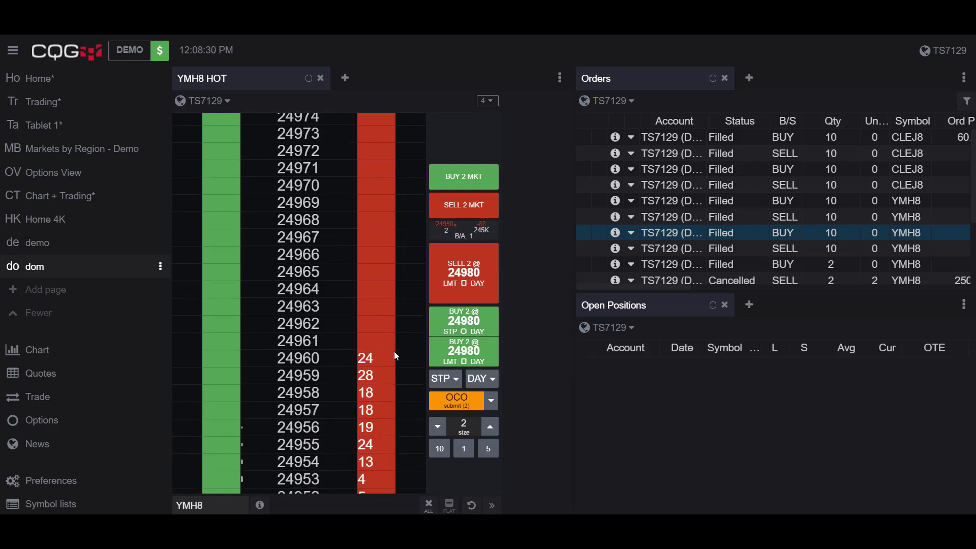
{"action": "scroll", "coordinate": [373, 356], "scroll_direction": "down", "scroll_amount": 3}
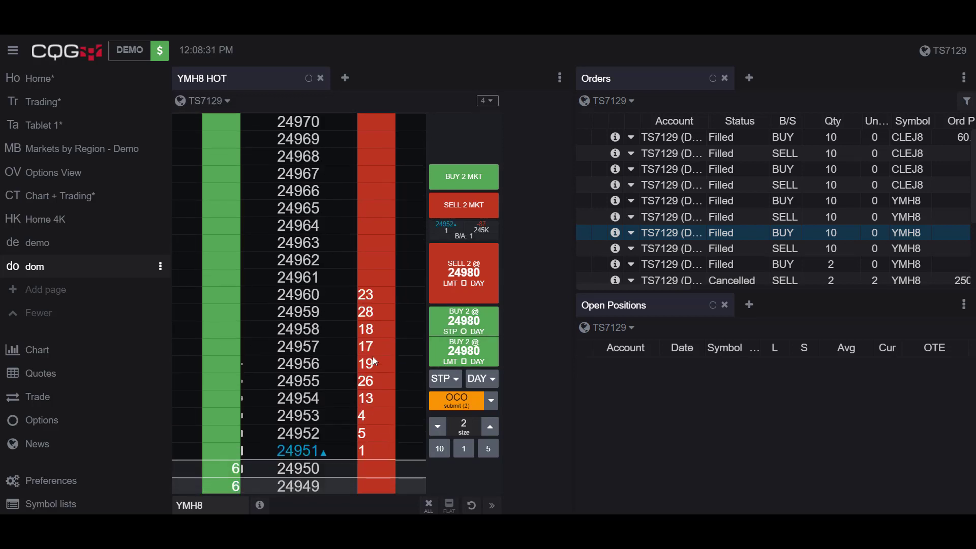
- Submit the OCO pair and confirm placing both 2-lot YMH8 orders
{"action": "left_click", "coordinate": [462, 405]}
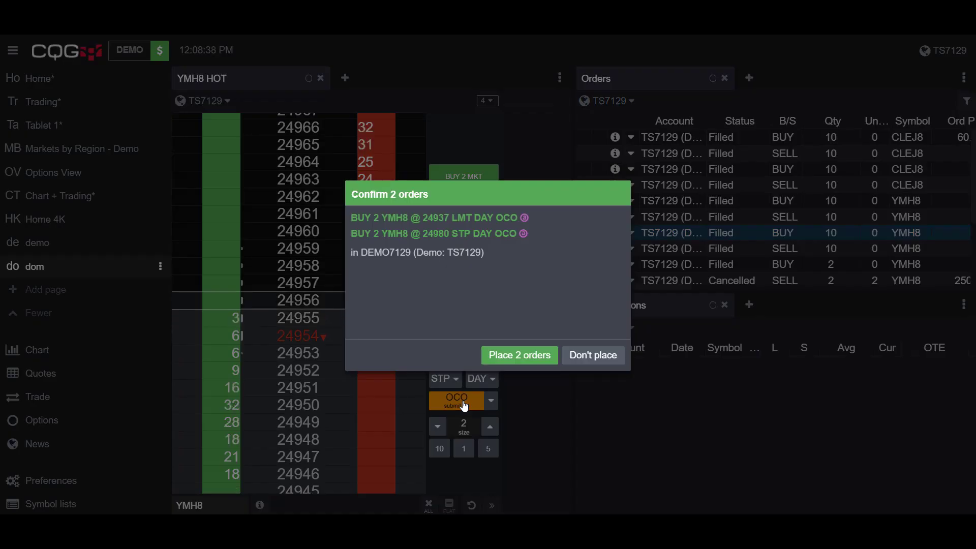
{"action": "left_click", "coordinate": [538, 362]}
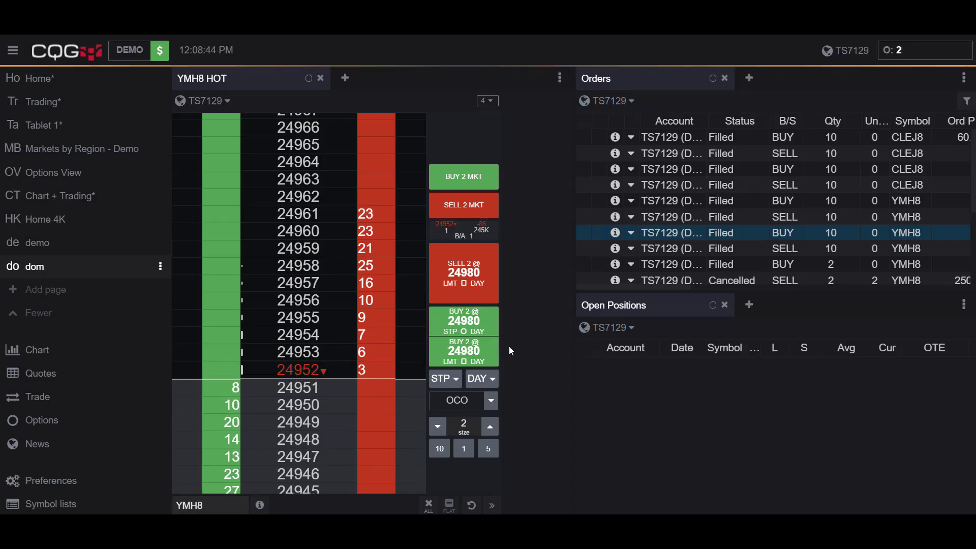
{"action": "scroll", "coordinate": [292, 264], "scroll_direction": "down", "scroll_amount": 6}
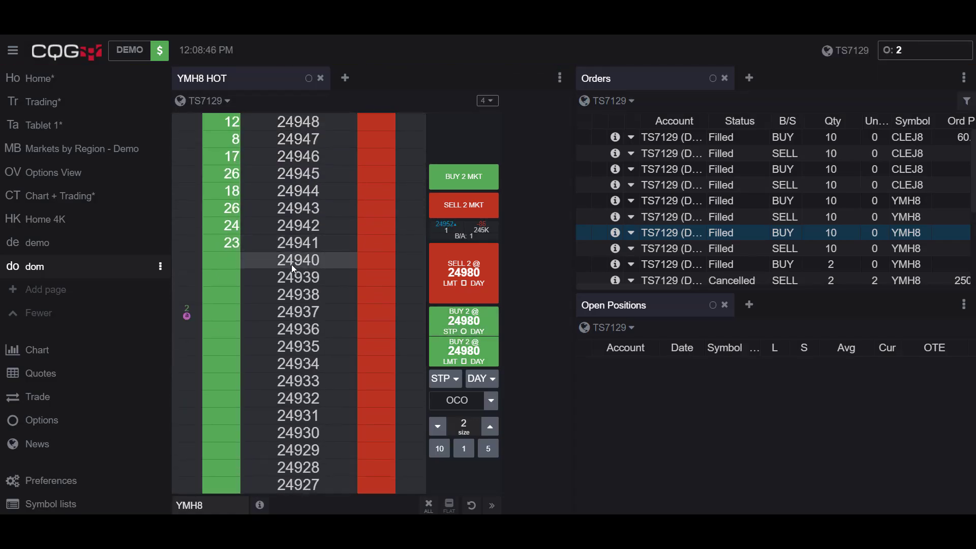